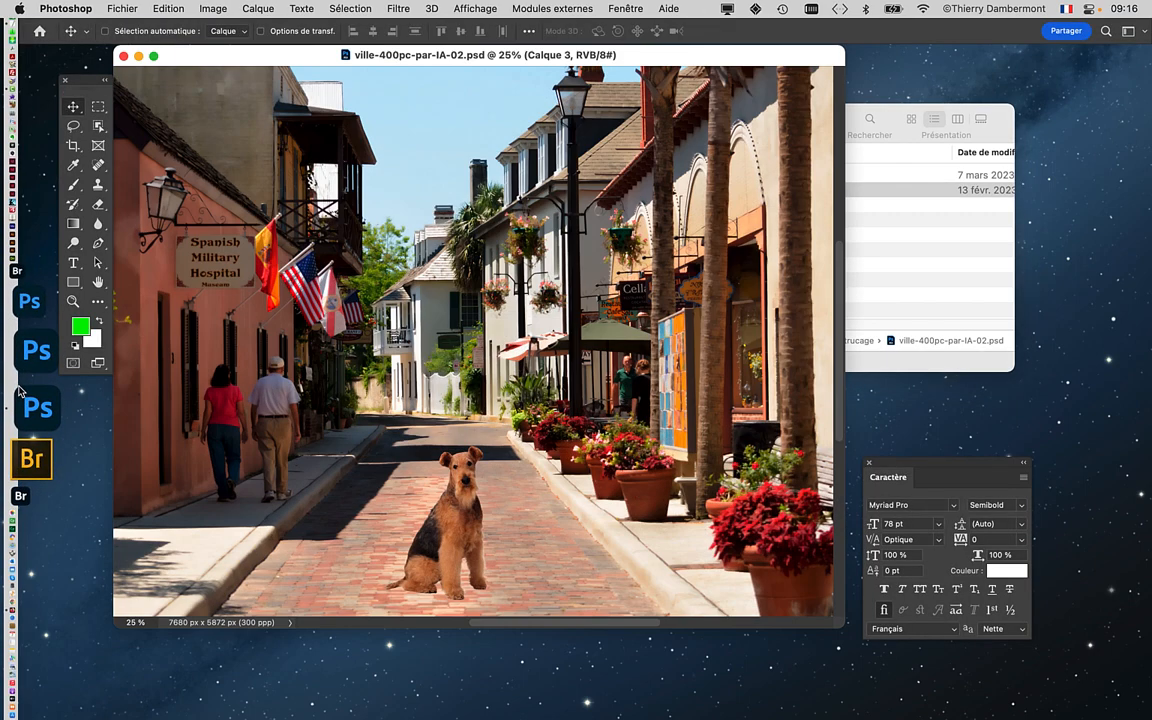
Step: Switch the document to full-screen display with the menu bar, and close the Character panel
key("f")
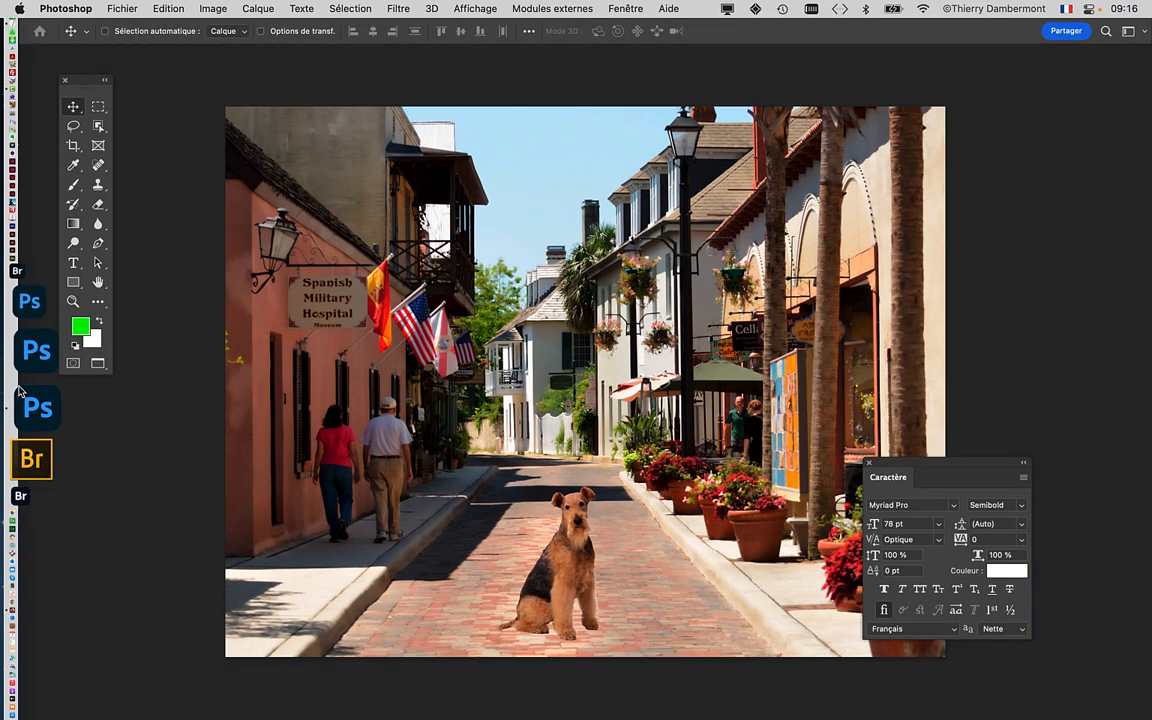
left_click(869, 463)
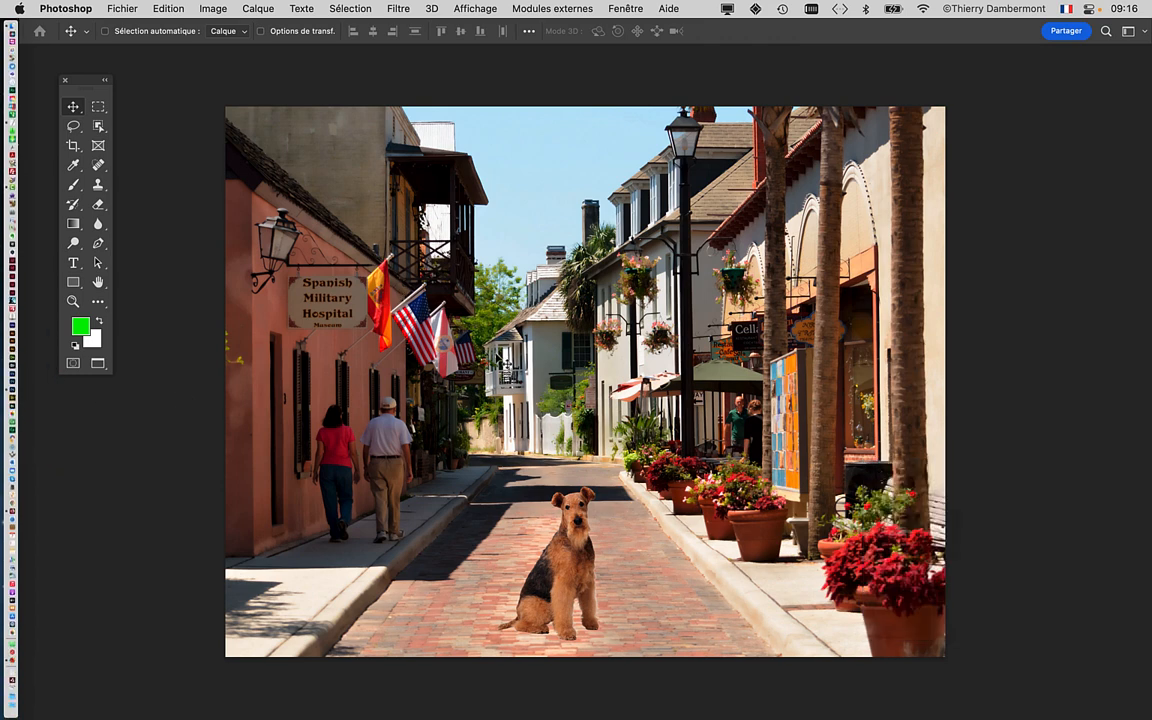
scroll(418, 316, "right", 3)
scroll(418, 316, "down", 1)
scroll(385, 316, "left", 1)
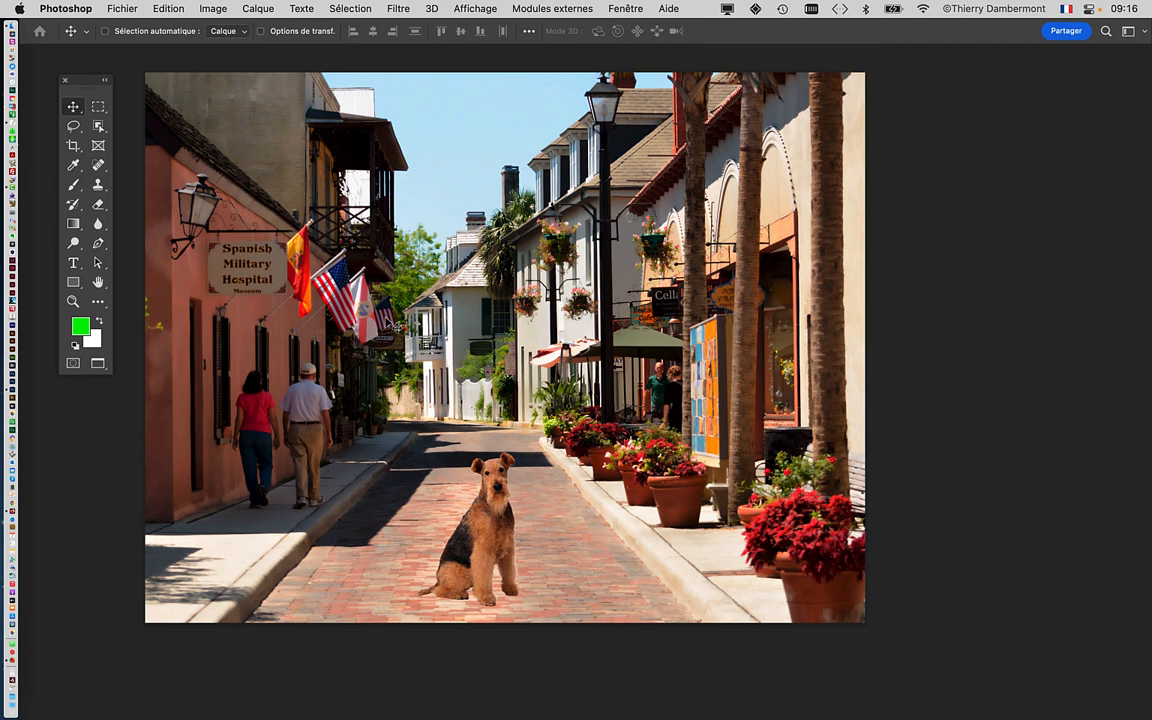
Step: Show the Layers panel, shrink it and place it over the street photo's right side
left_click(626, 9)
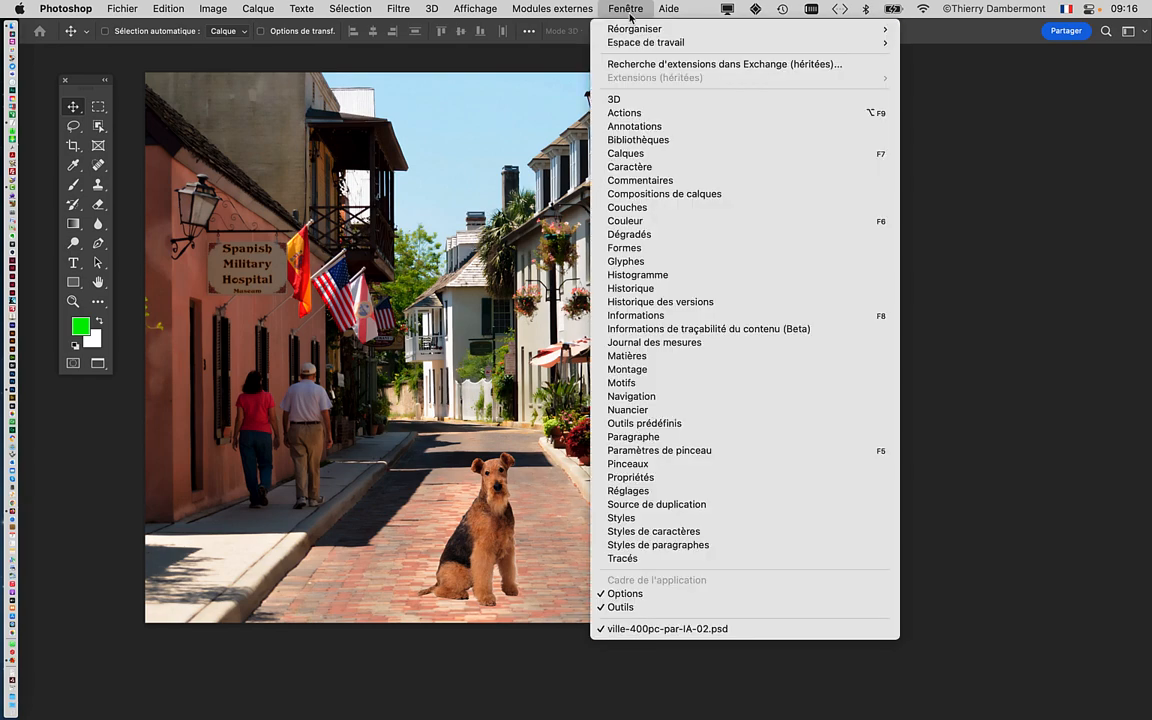
left_click(738, 154)
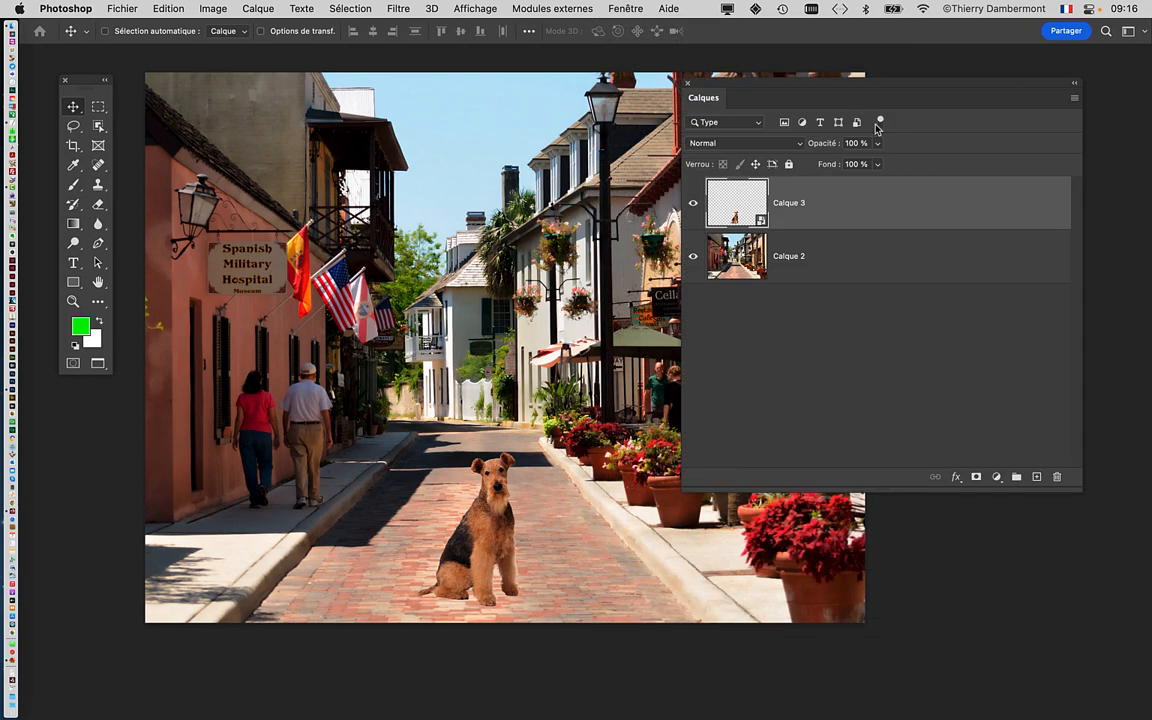
left_click_drag(1076, 488, 1005, 405)
left_click_drag(802, 84, 900, 144)
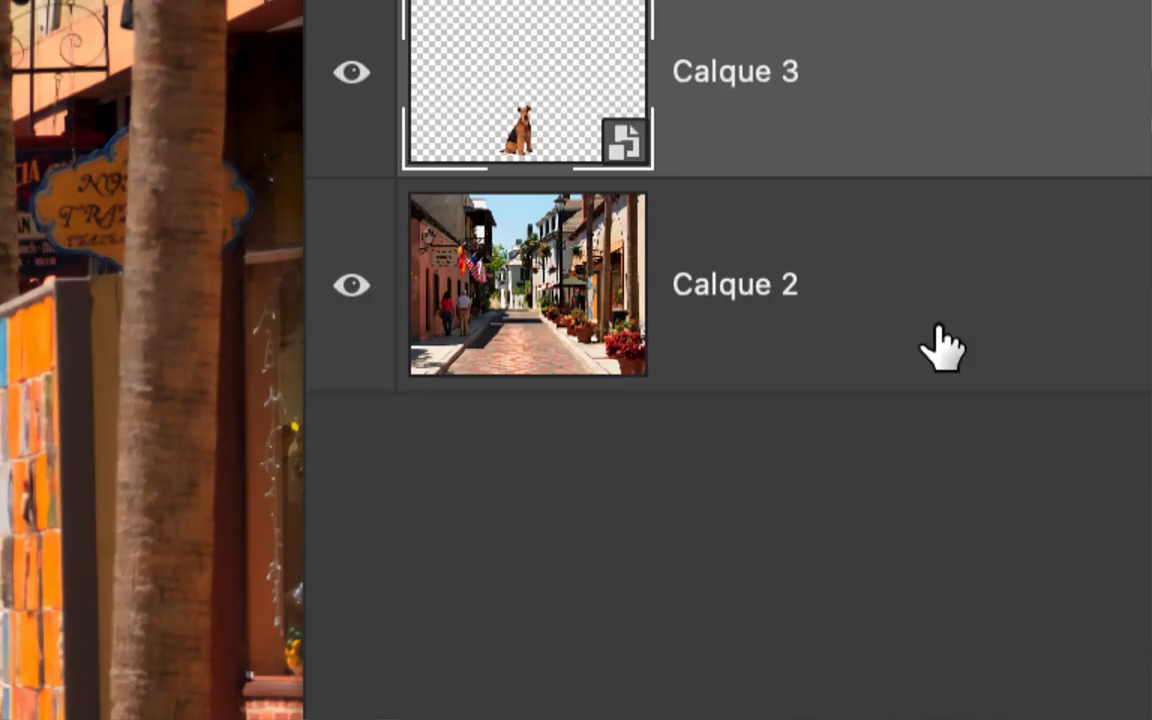
Step: Make the street photo layer Calque 2 the active layer
left_click(941, 347)
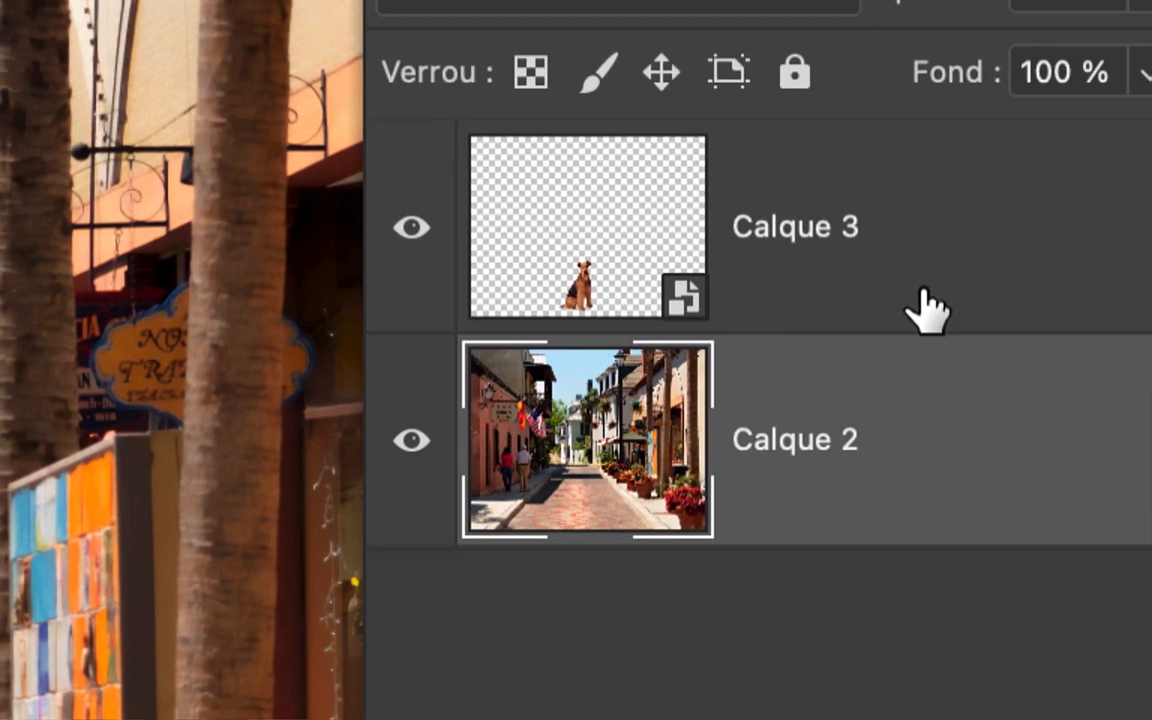
left_click(942, 157)
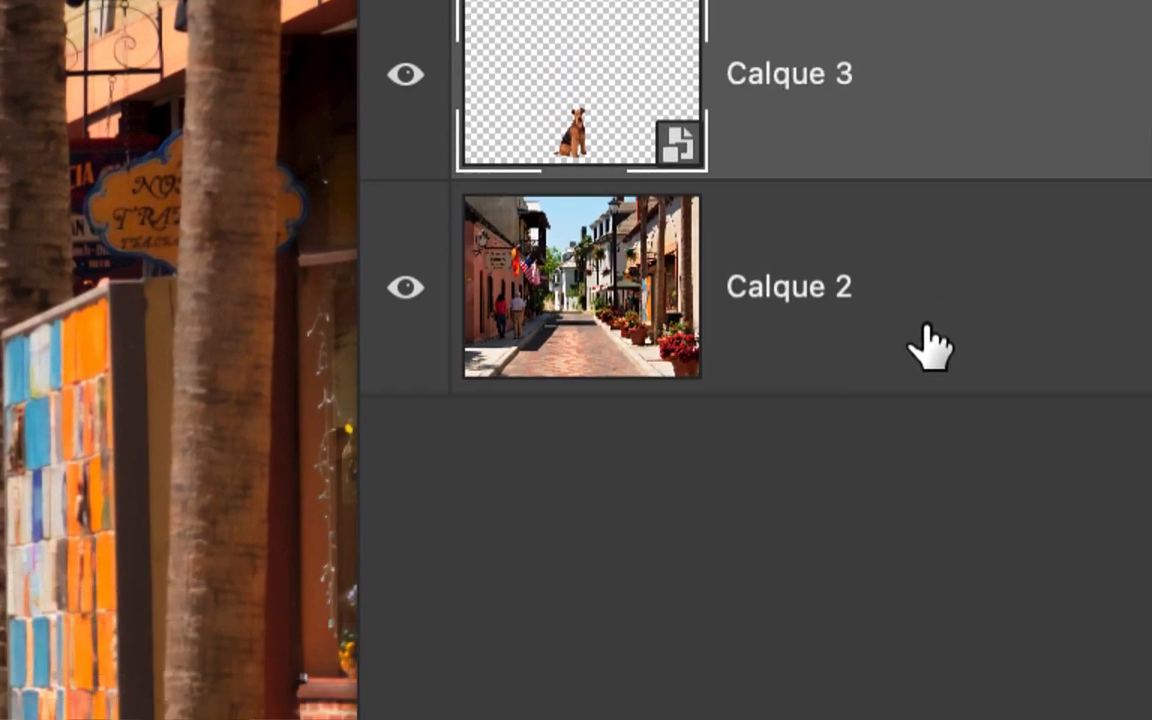
left_click(928, 335)
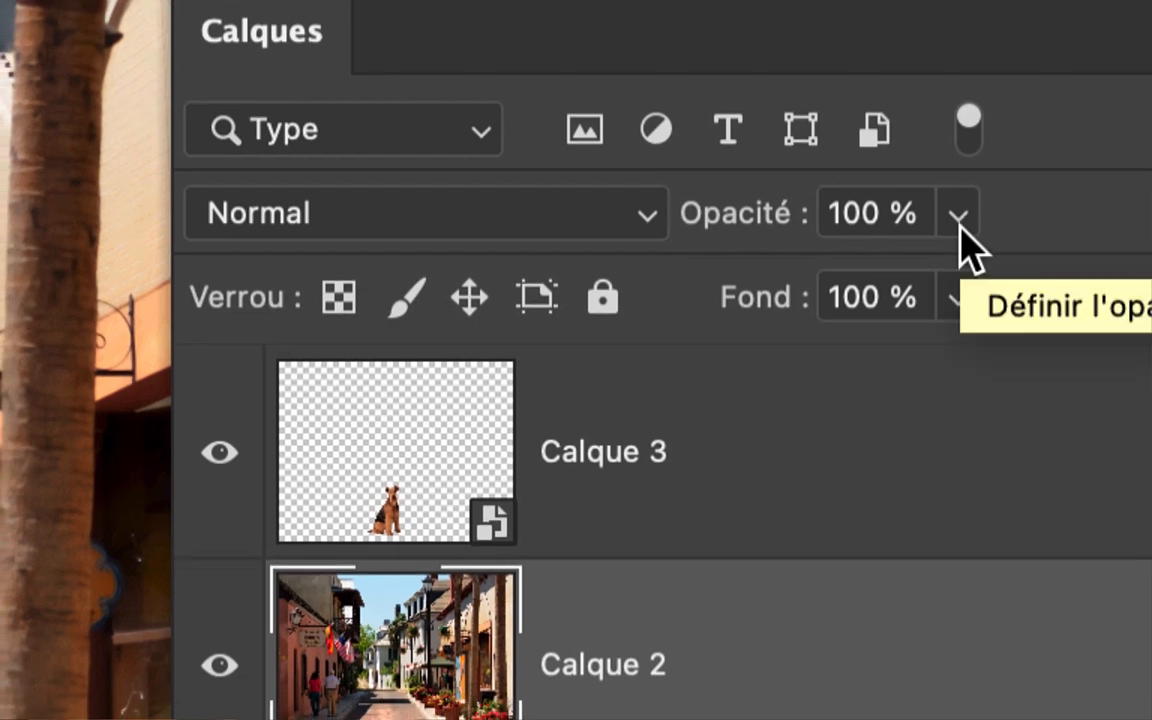
Step: Lower the opacity of Calque 2 gradually through 65 % and 55 % down to 0 %
left_click(959, 218)
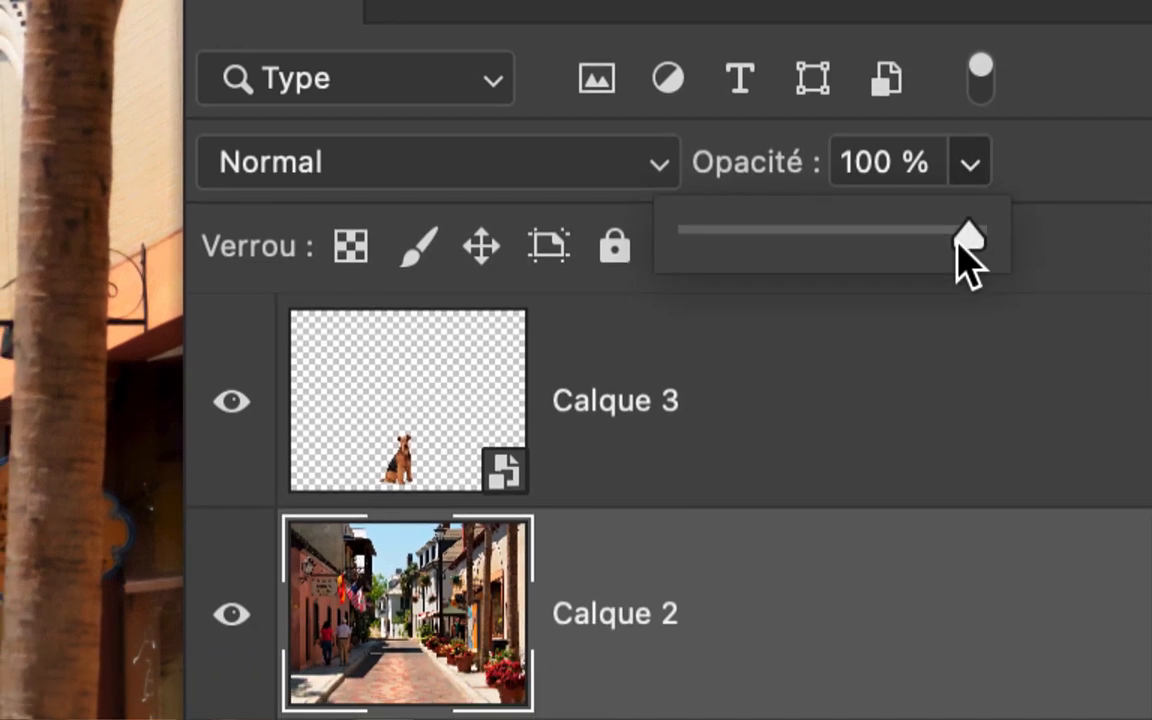
left_click_drag(964, 257, 939, 262)
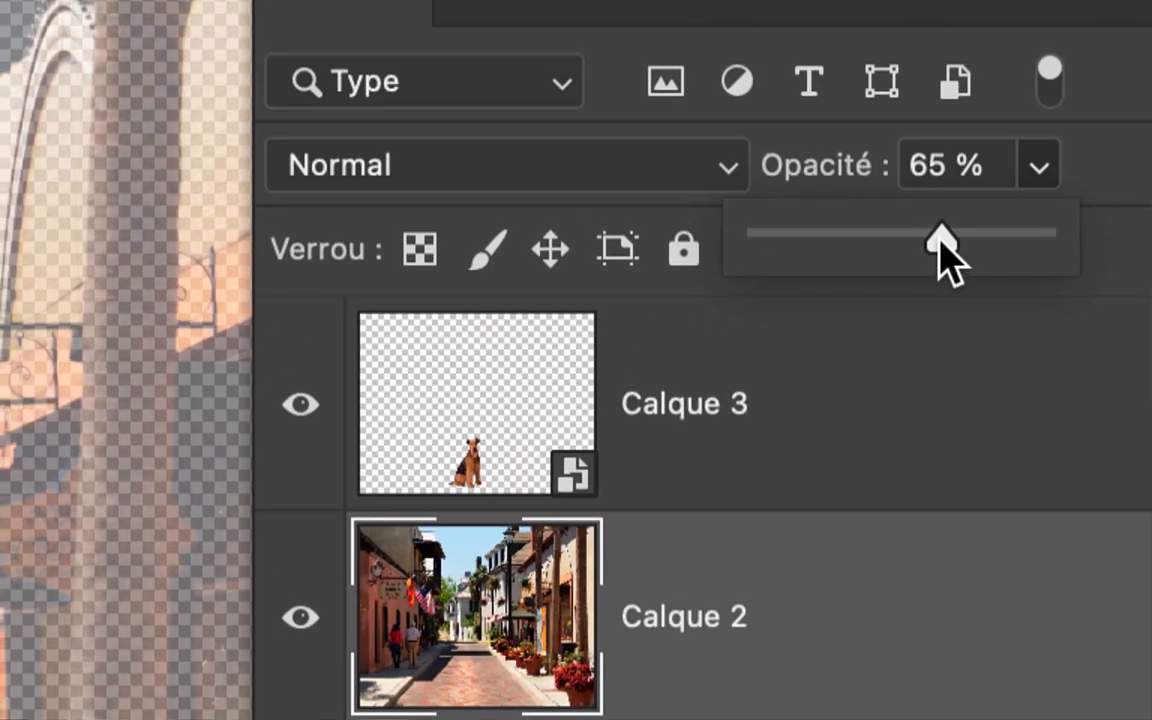
left_click_drag(936, 184, 905, 182)
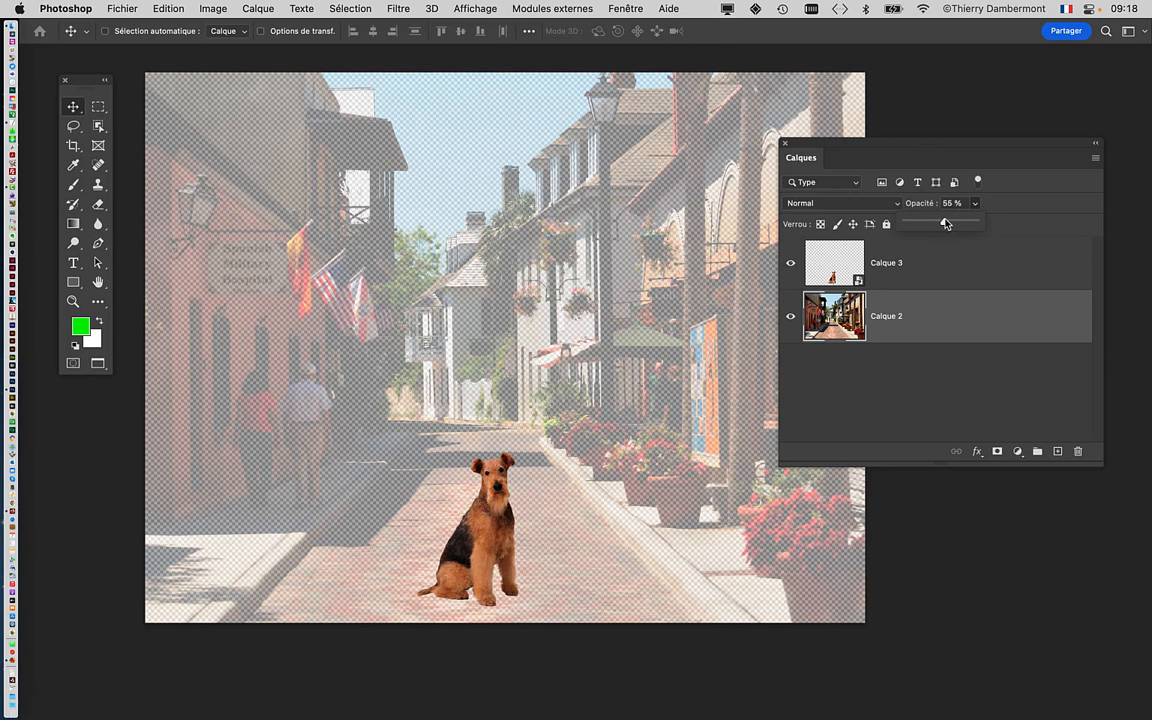
left_click_drag(944, 224, 904, 222)
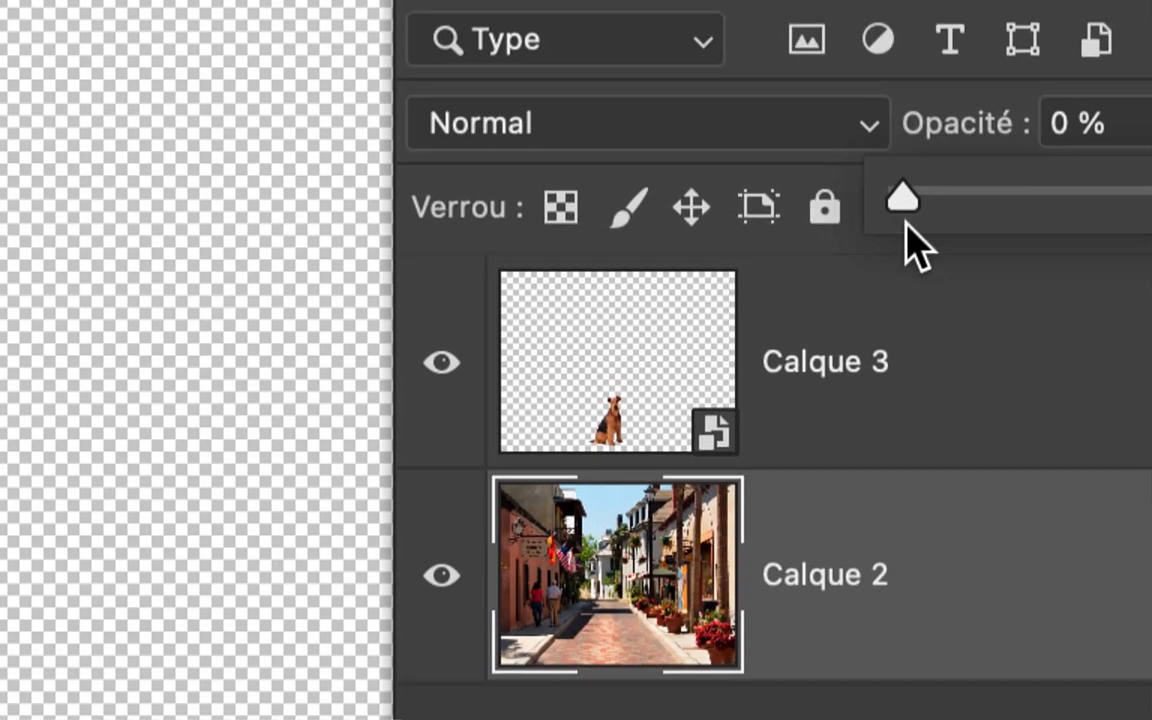
Step: Raise the opacity of Calque 2 to 100 %, try 63 %, and restore full opacity
left_click_drag(903, 199, 1041, 197)
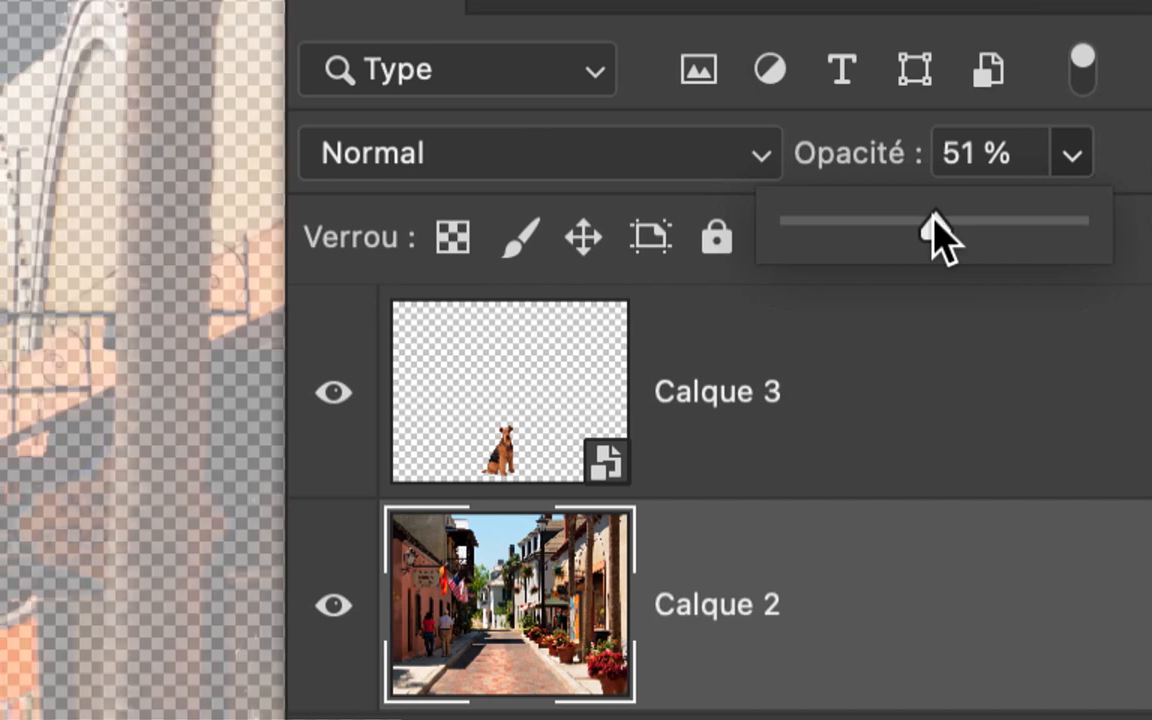
left_click_drag(934, 222, 1115, 216)
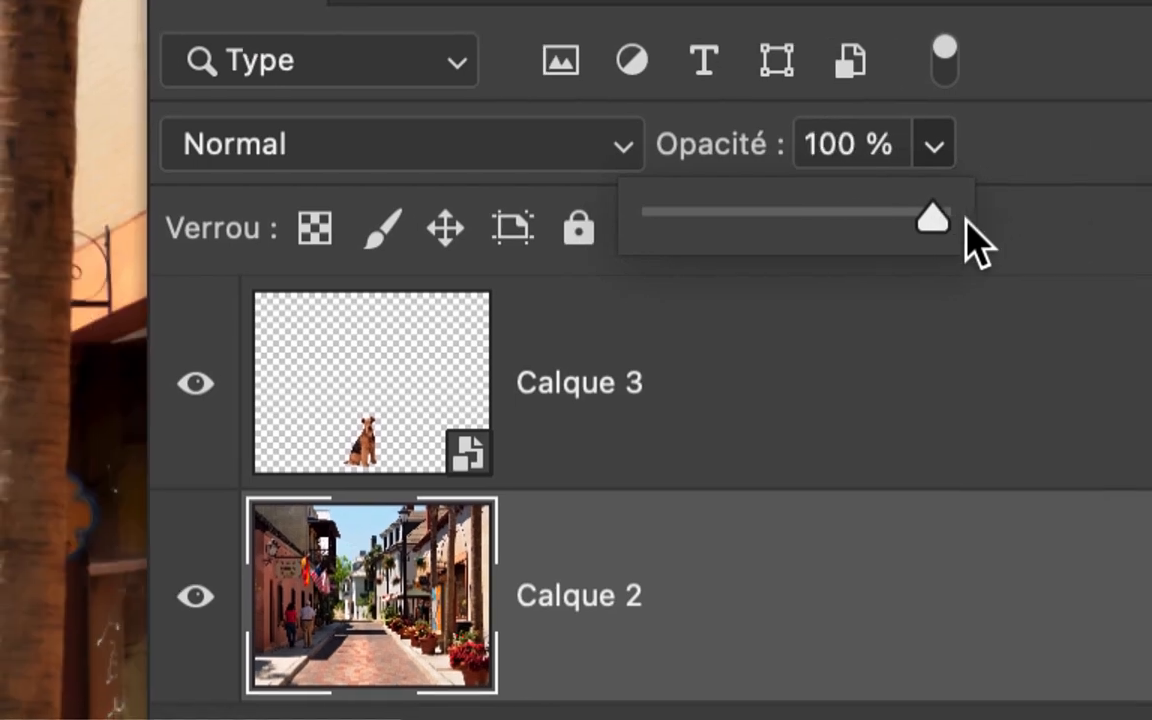
left_click_drag(966, 222, 929, 236)
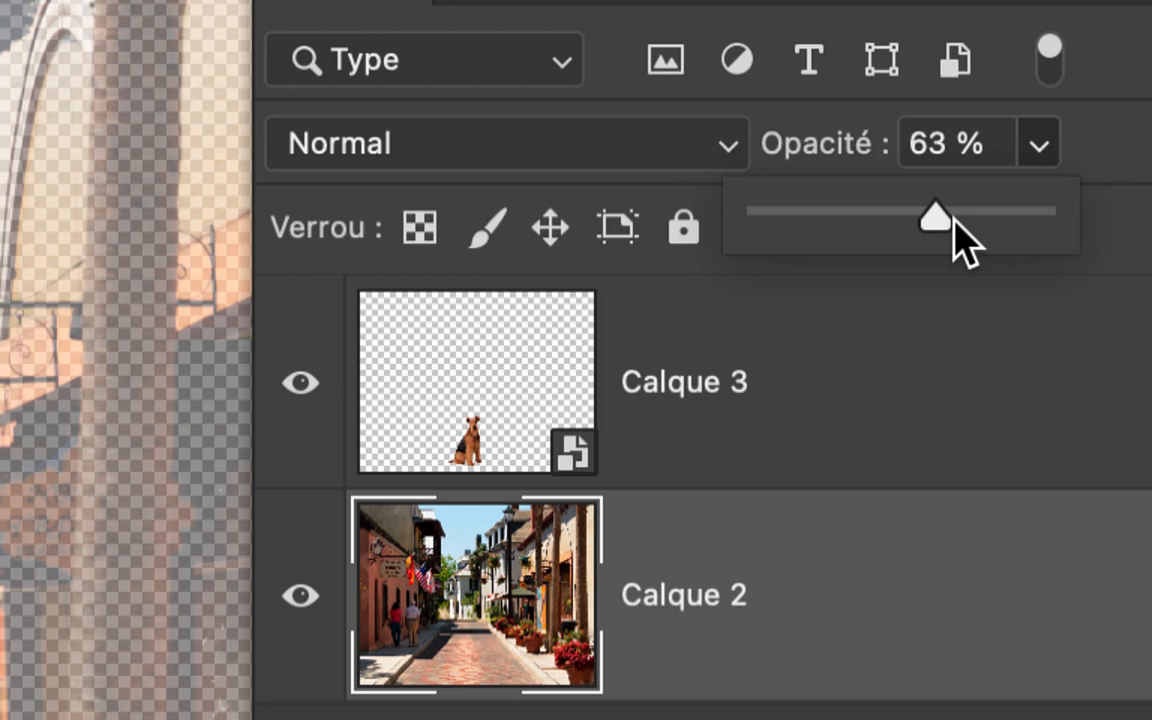
left_click_drag(953, 222, 1055, 213)
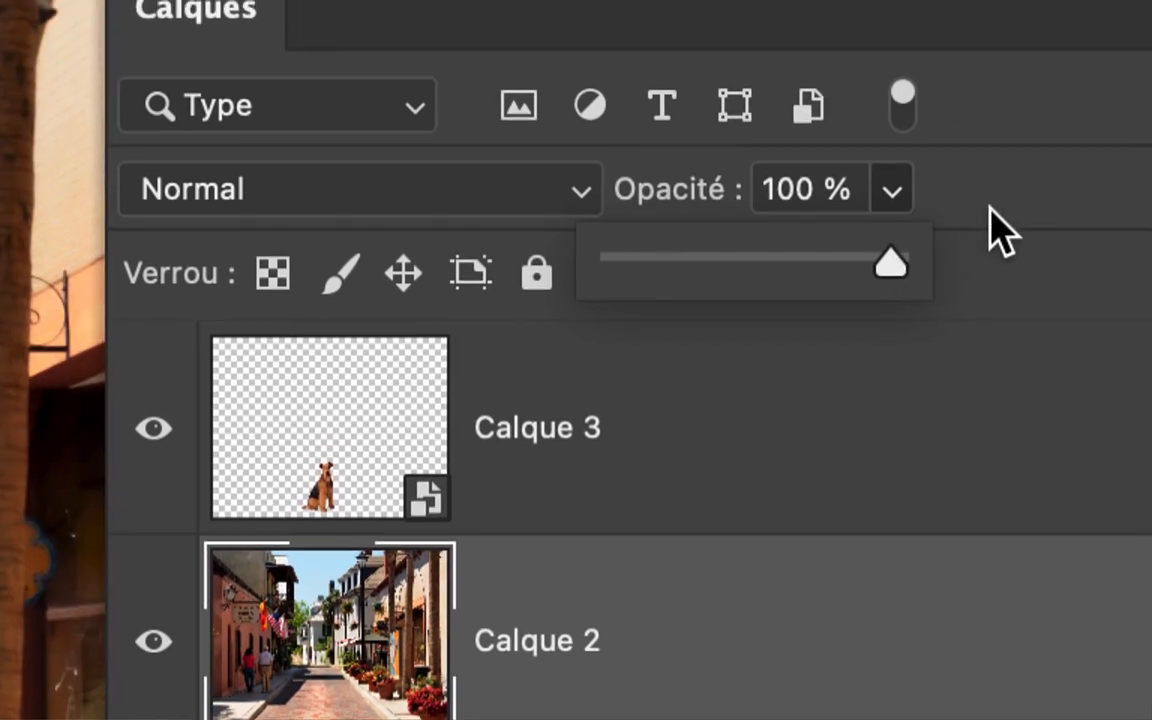
left_click(1000, 232)
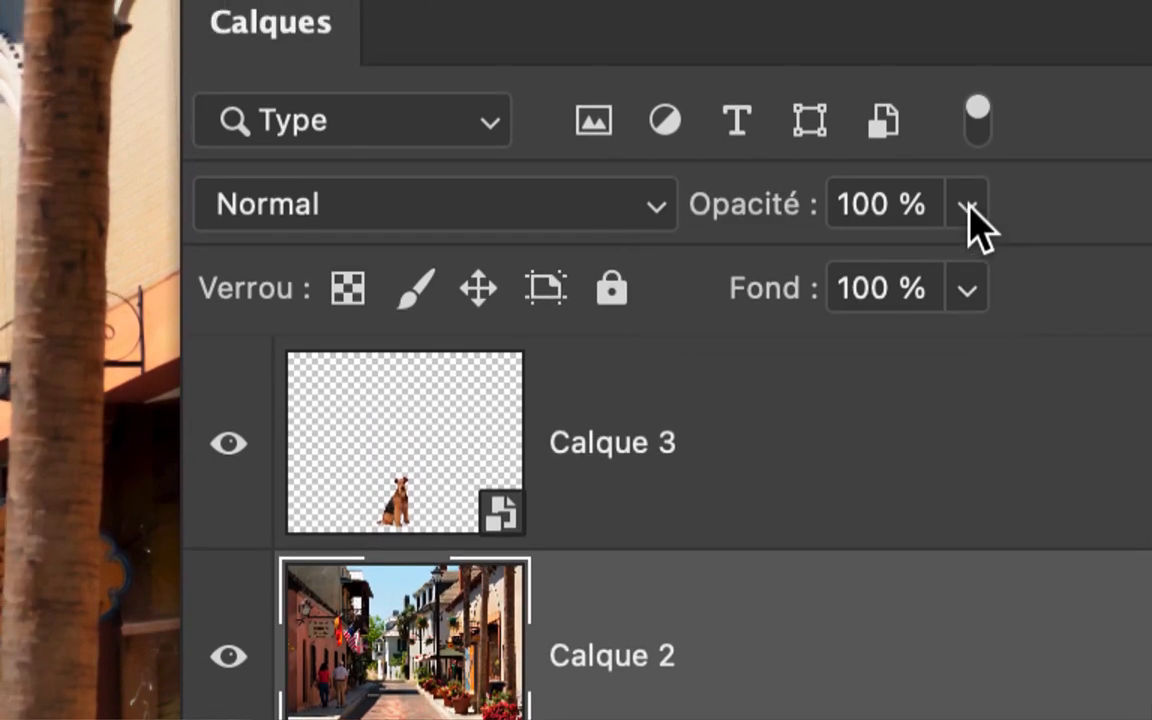
Step: Try reducing the fill of Calque 2 to 63 % and 53 %, and return it to 100 %
left_click(967, 133)
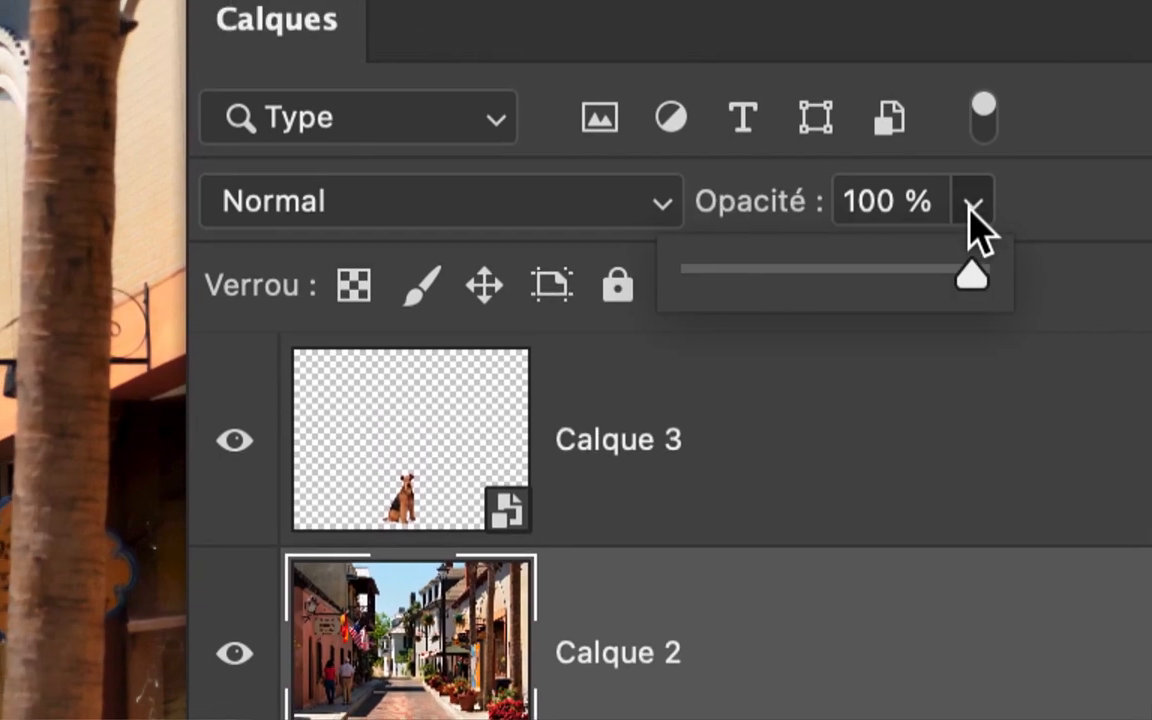
left_click(956, 188)
left_click(979, 172)
left_click(977, 252)
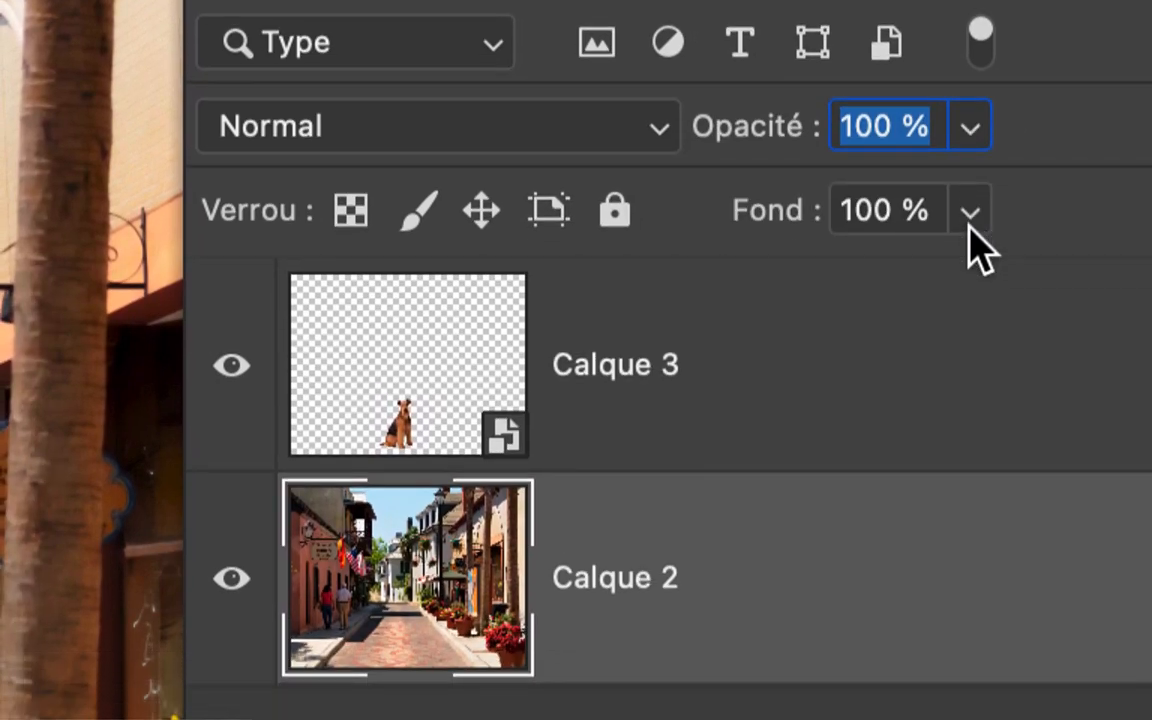
left_click(977, 252)
left_click_drag(968, 283, 873, 309)
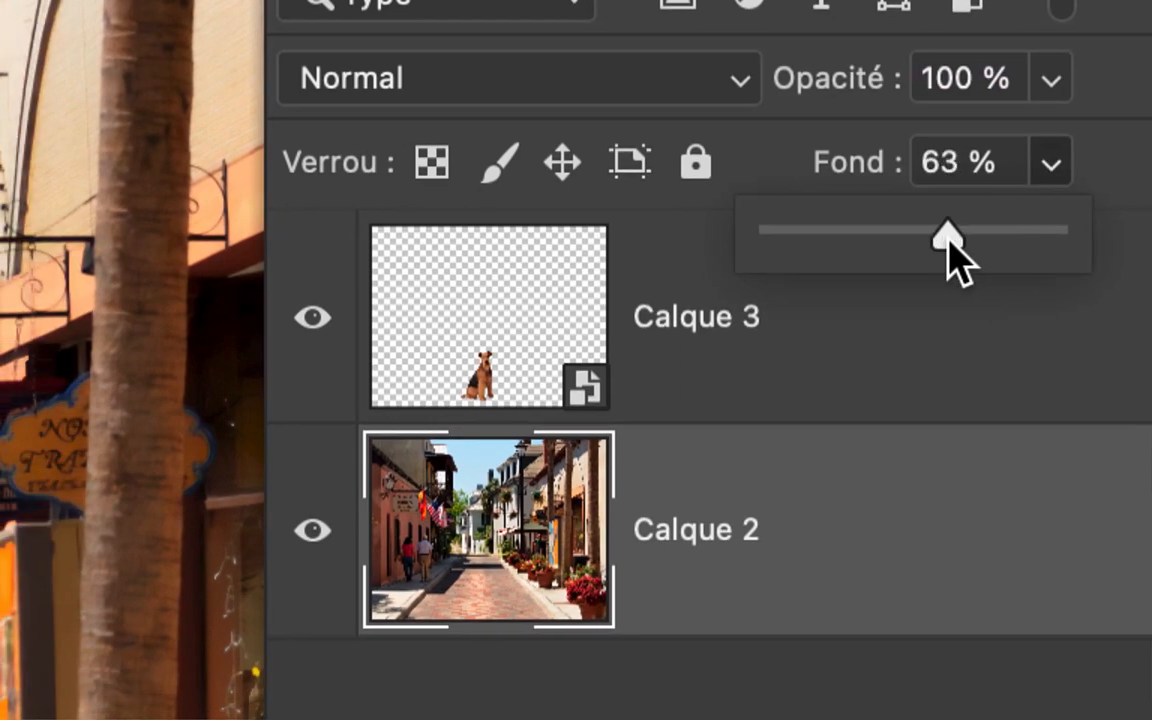
mouse_move(948, 240)
left_mouse_down()
mouse_move(873, 242)
mouse_move(975, 246)
mouse_move(940, 245)
left_mouse_up()
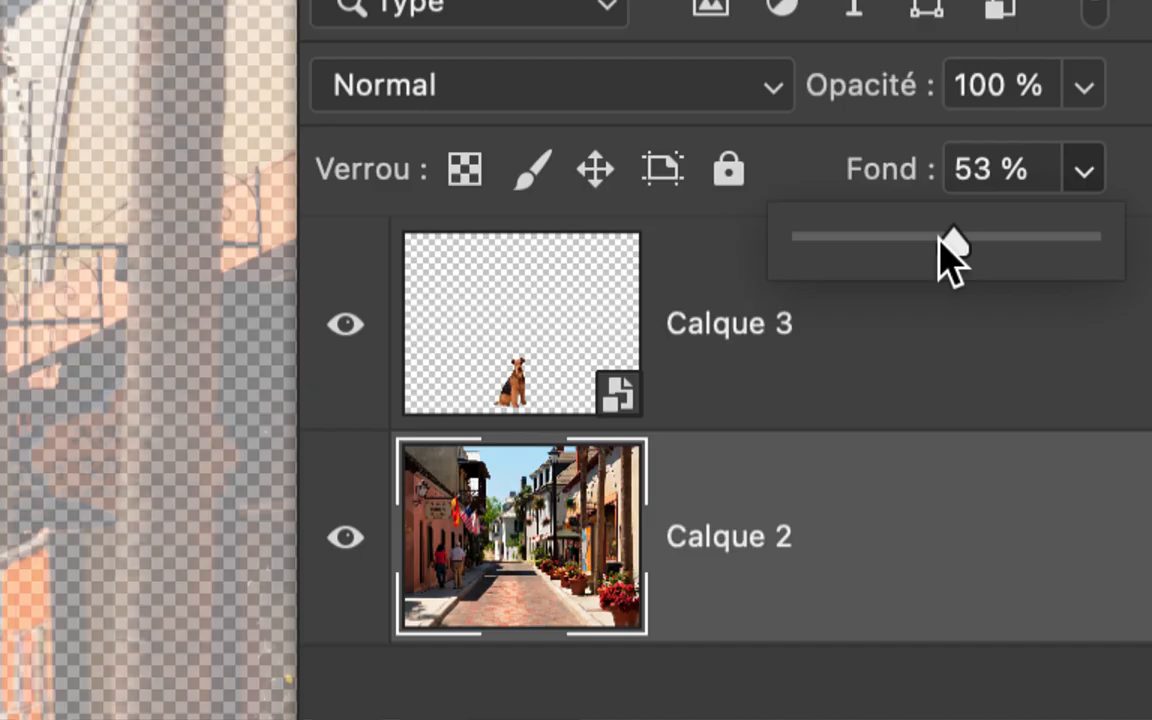
left_click_drag(942, 240, 1151, 202)
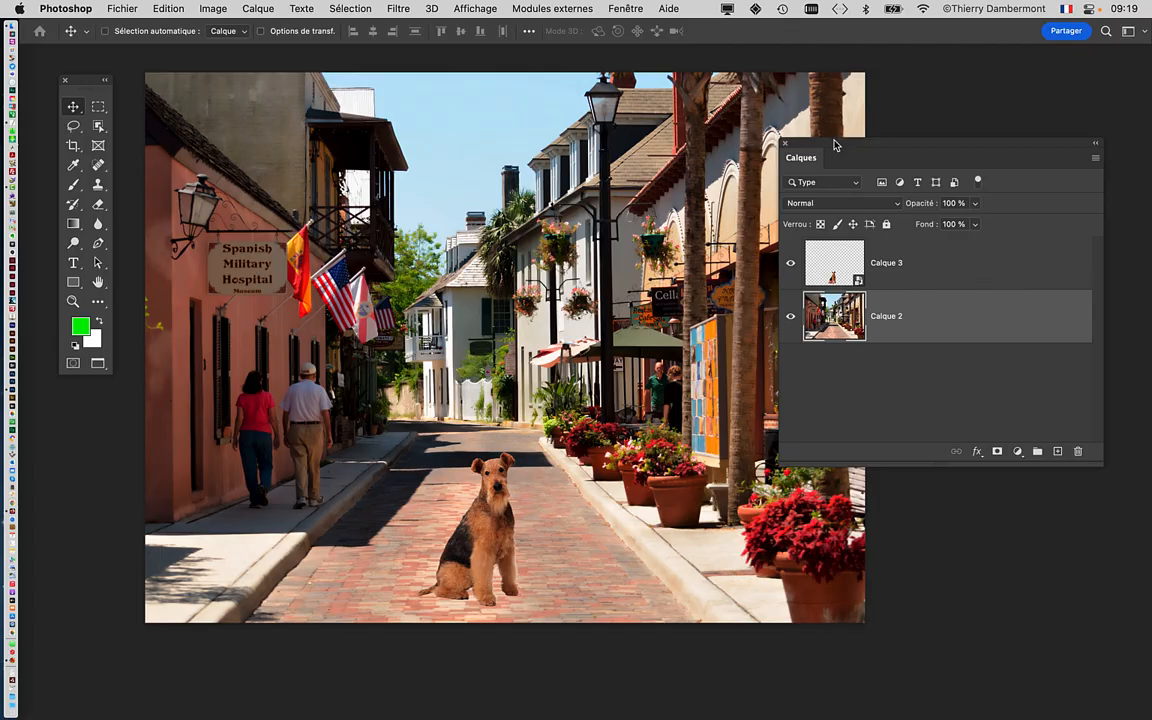
Step: Move the Layers panel clear of the image and examine the restaurant signs and hanging flower baskets at high magnification
left_click_drag(835, 145, 975, 139)
scroll(598, 275, "up", 1)
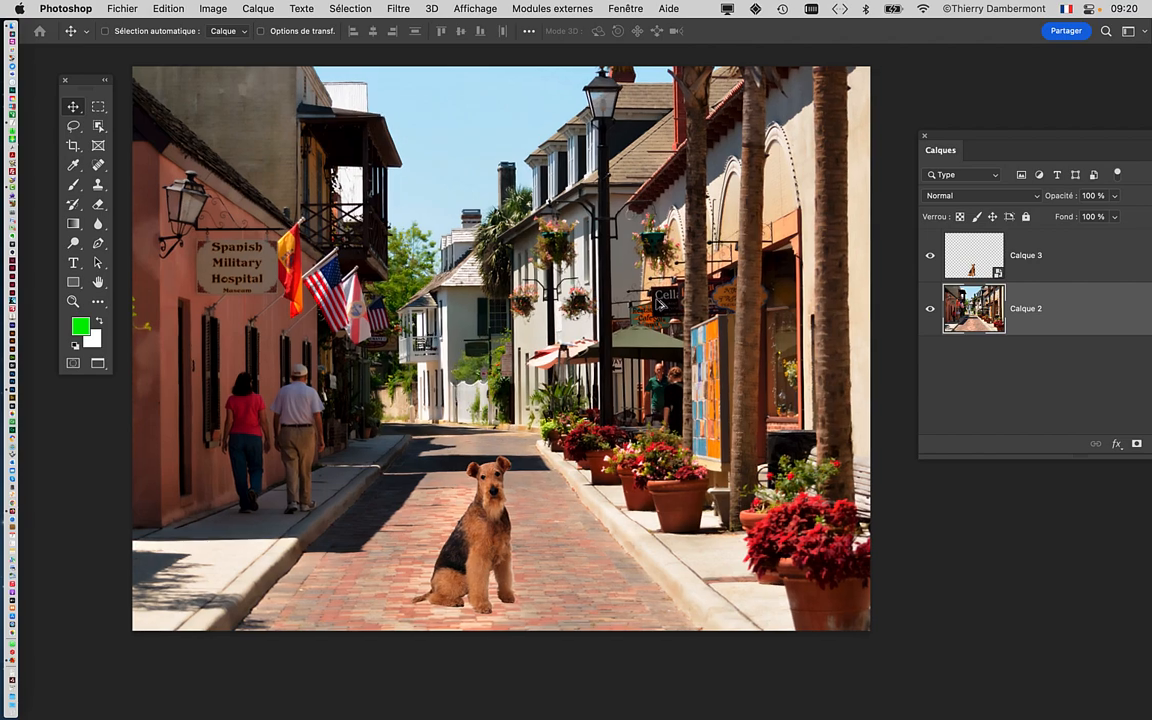
scroll(660, 303, "up", 5)
scroll(658, 305, "up", 10)
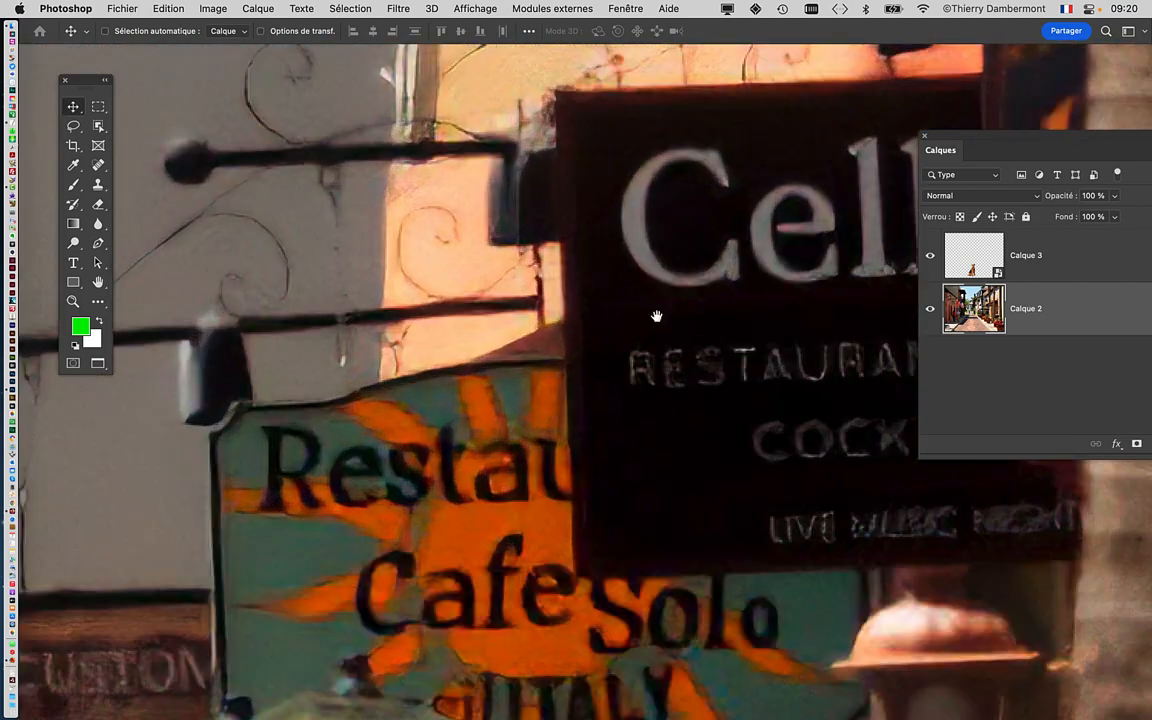
left_click_drag(656, 316, 447, 402)
scroll(447, 399, "down", 4)
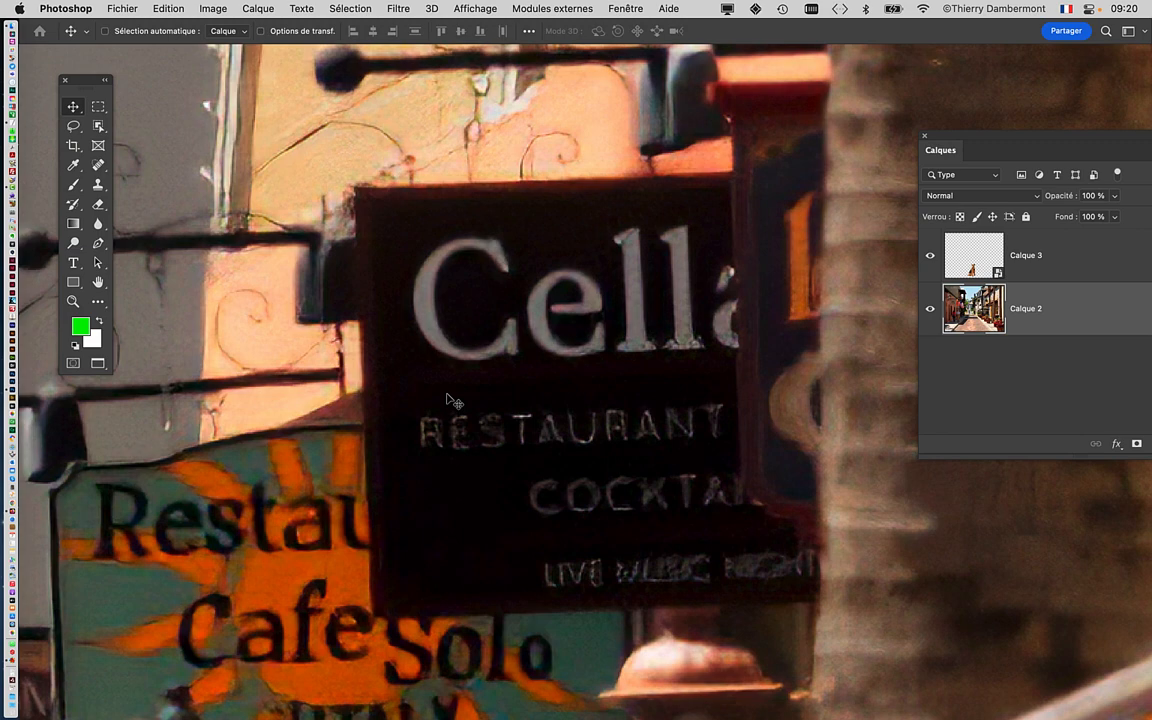
scroll(452, 400, "down", 5)
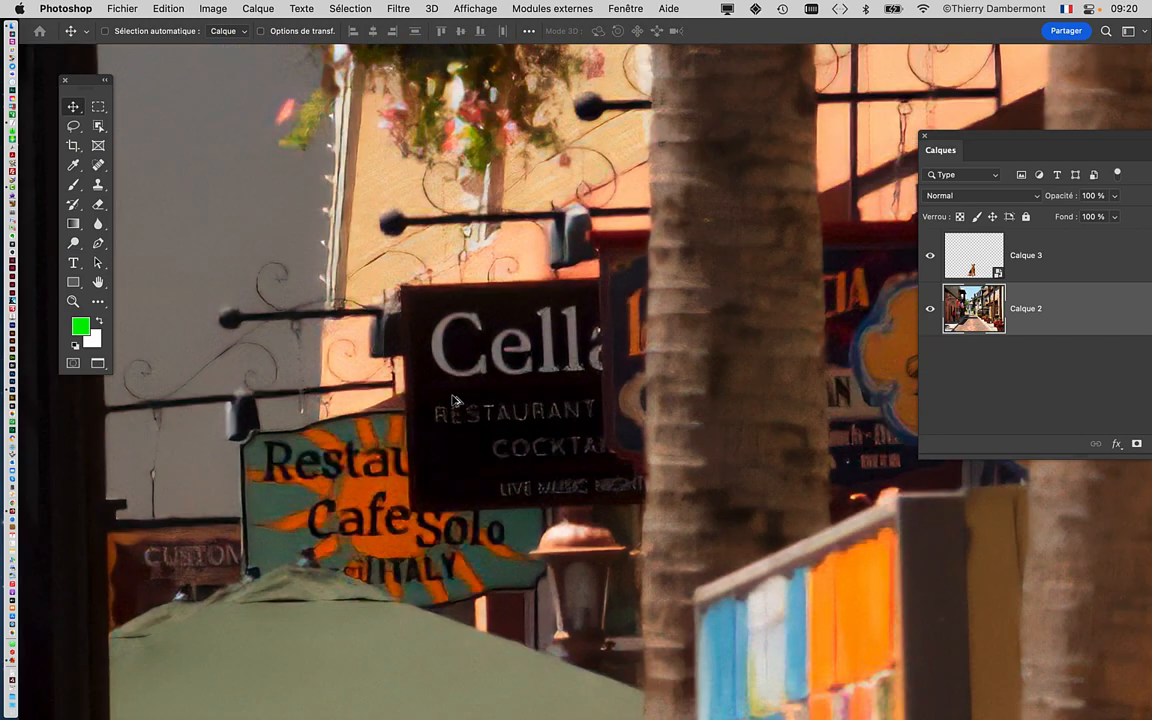
scroll(452, 400, "down", 2)
scroll(400, 355, "left", 8)
scroll(470, 323, "up", 1)
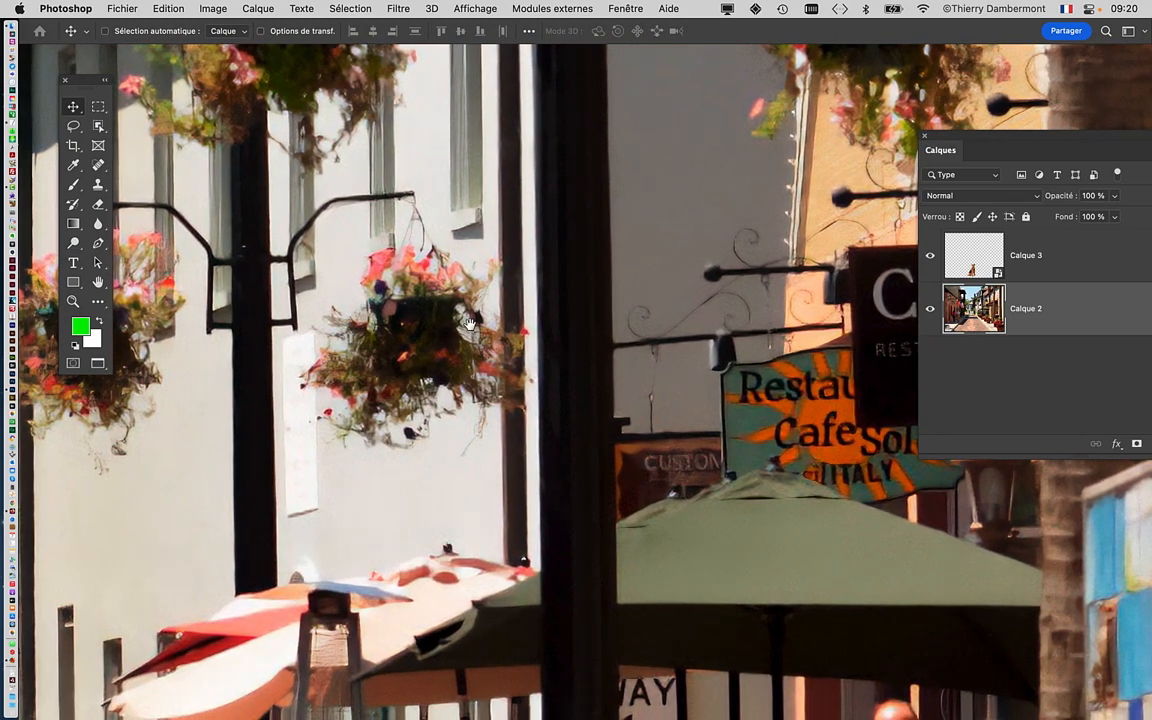
scroll(470, 323, "left", 6)
scroll(310, 352, "up", 2)
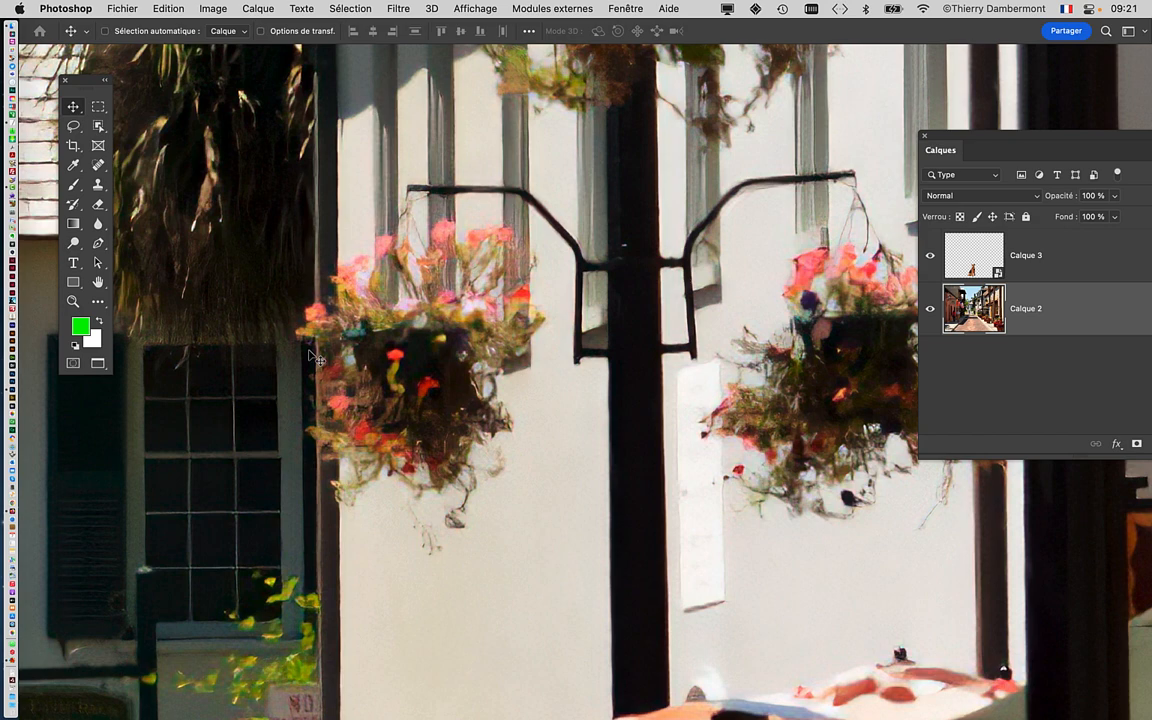
Step: Examine the details of the white house's balcony, the hanging flags and the Spanish Military Hospital sign
key("space")
left_click_drag(328, 358, 777, 386)
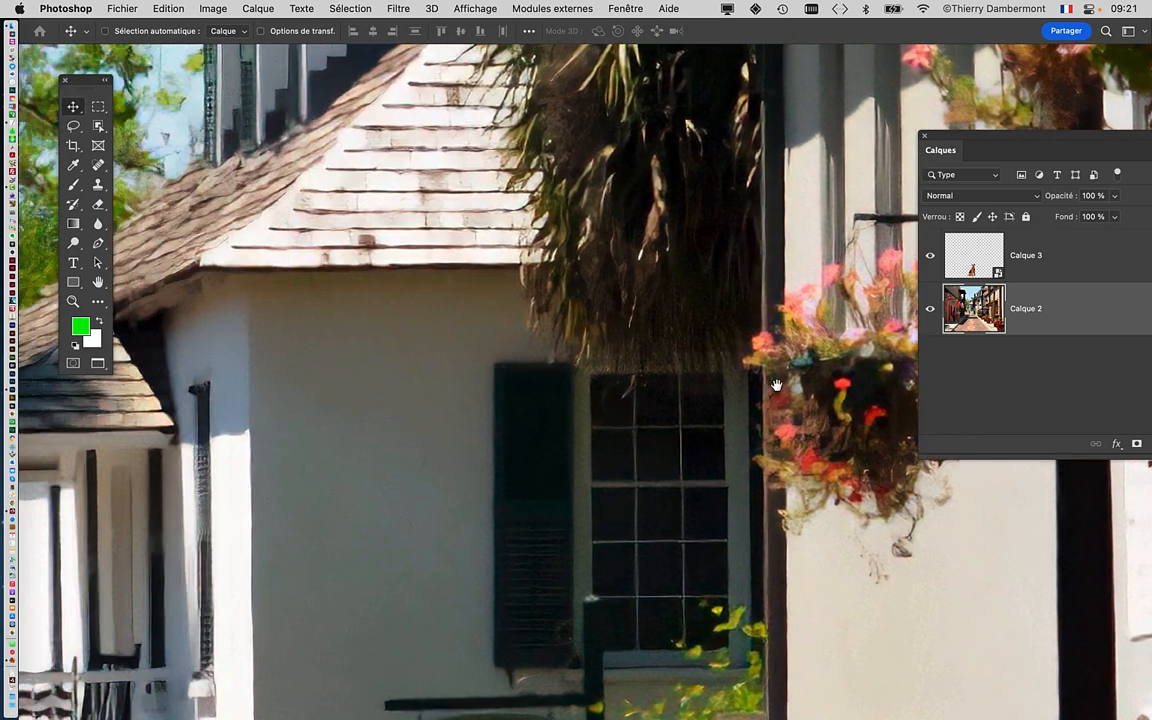
left_click_drag(520, 360, 782, 301)
left_click_drag(421, 429, 581, 324)
left_click_drag(186, 522, 444, 419)
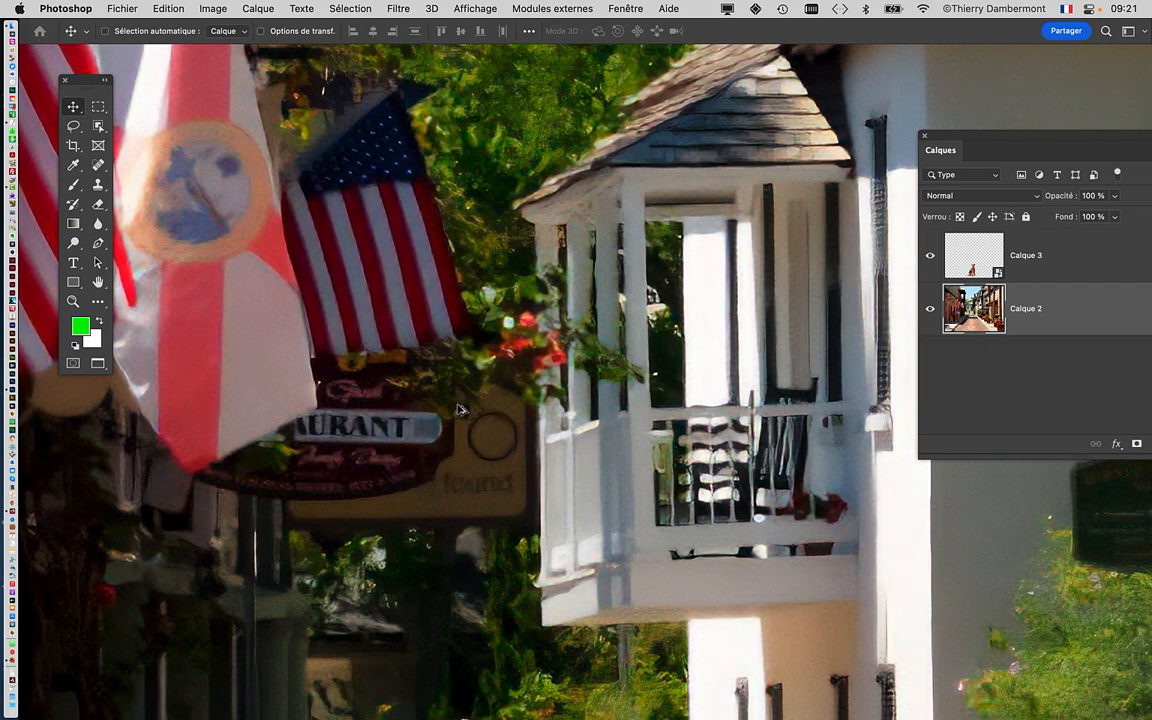
key("space")
left_click_drag(405, 368, 912, 398)
left_click_drag(532, 399, 632, 558)
left_click_drag(788, 579, 757, 460)
scroll(757, 460, "down", 4)
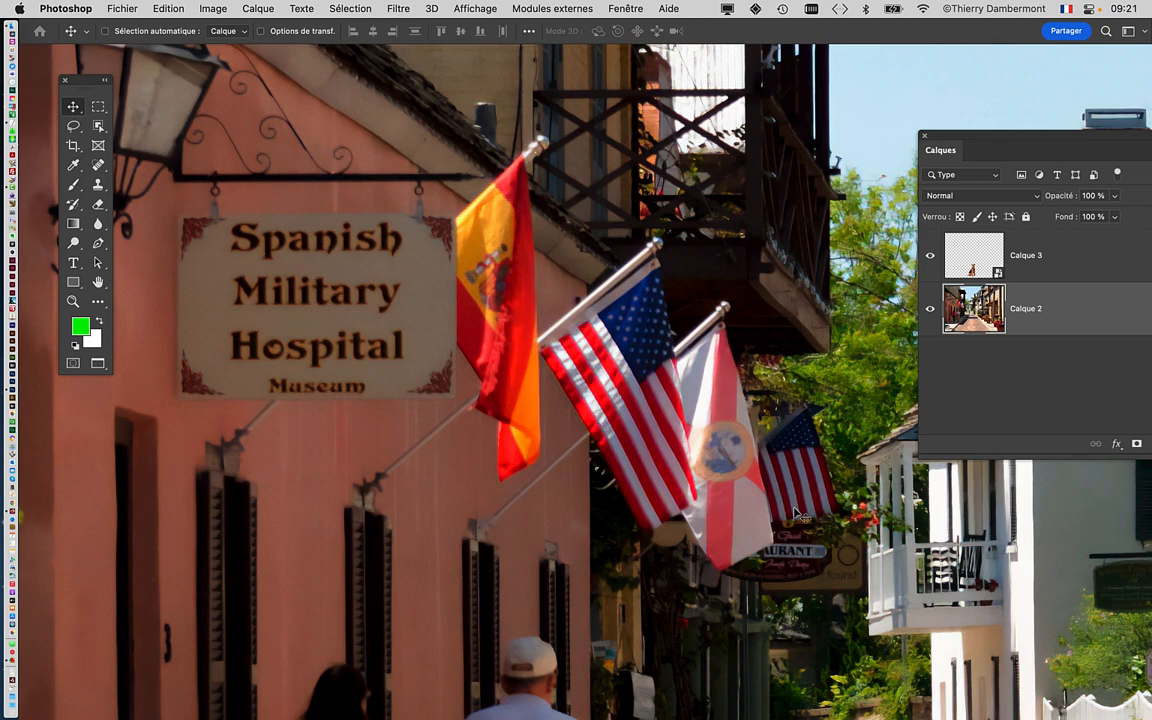
scroll(792, 520, "down", 3)
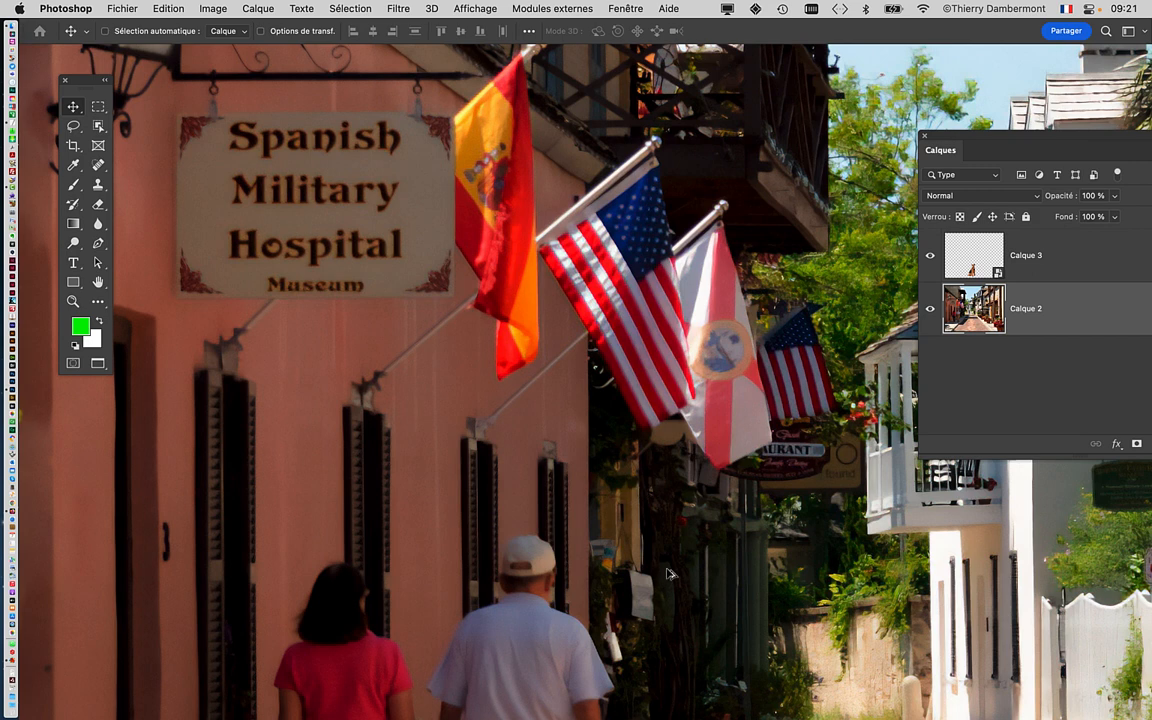
scroll(745, 452, "up", 3)
scroll(745, 452, "right", 5)
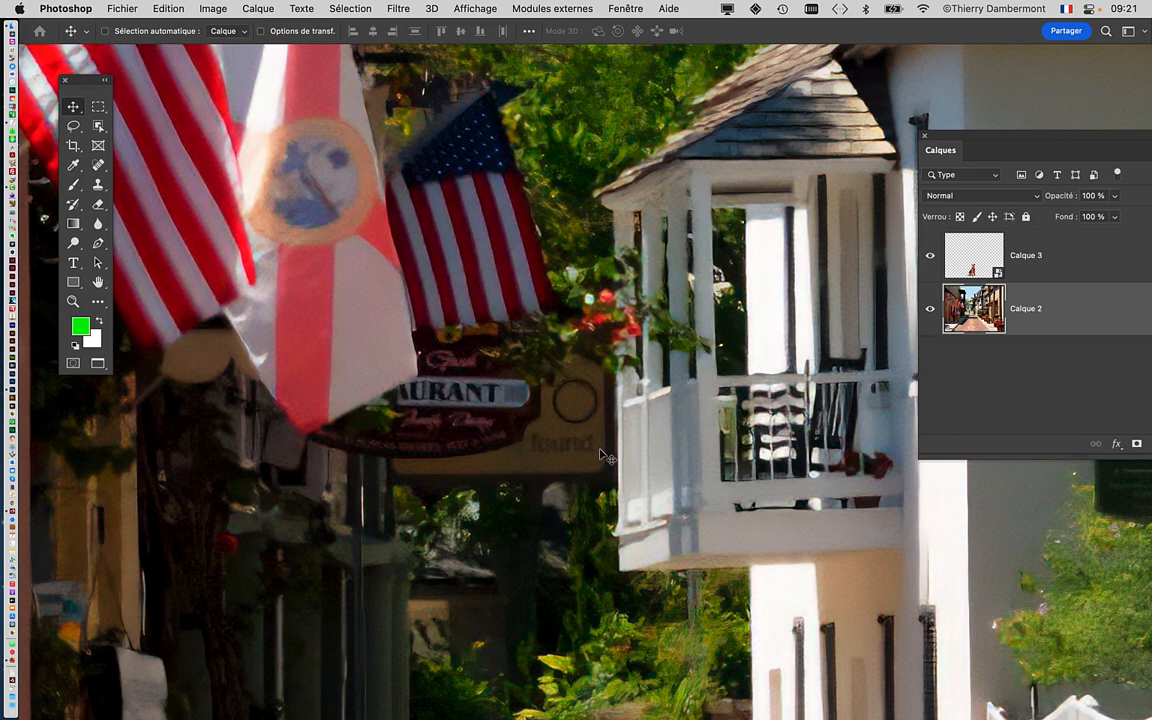
scroll(602, 455, "down", 3)
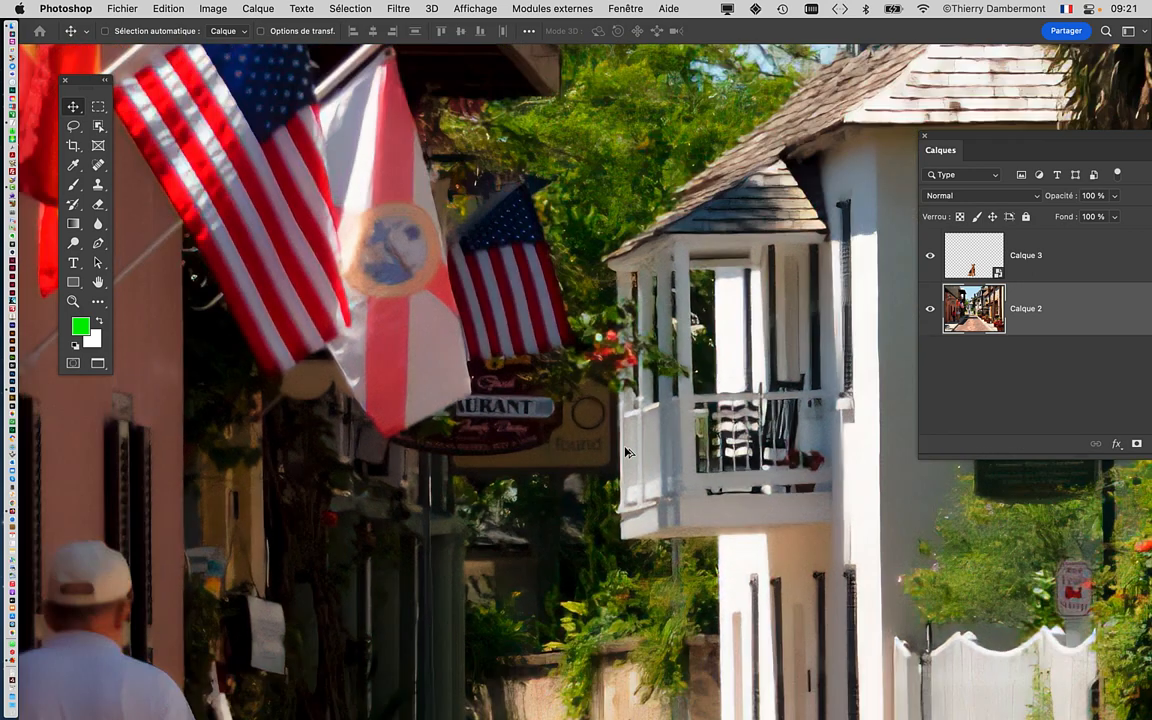
Step: Bring the whole street photo with the dog back into view
scroll(627, 452, "down", 4)
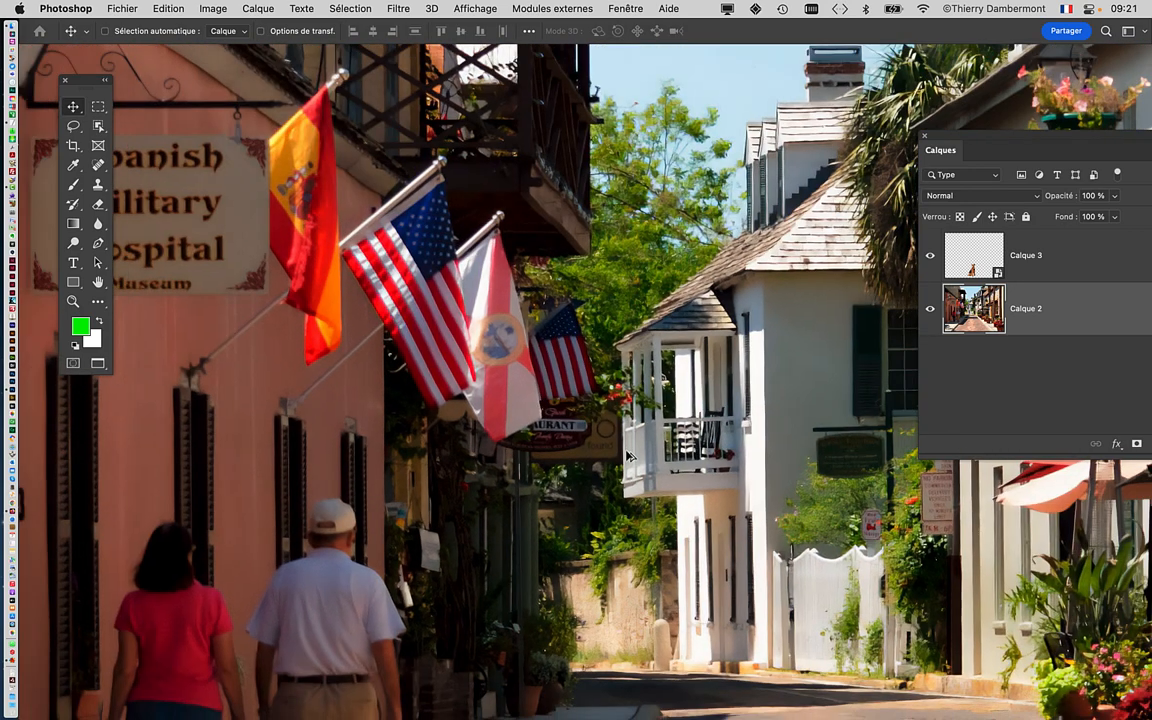
scroll(565, 440, "down", 4)
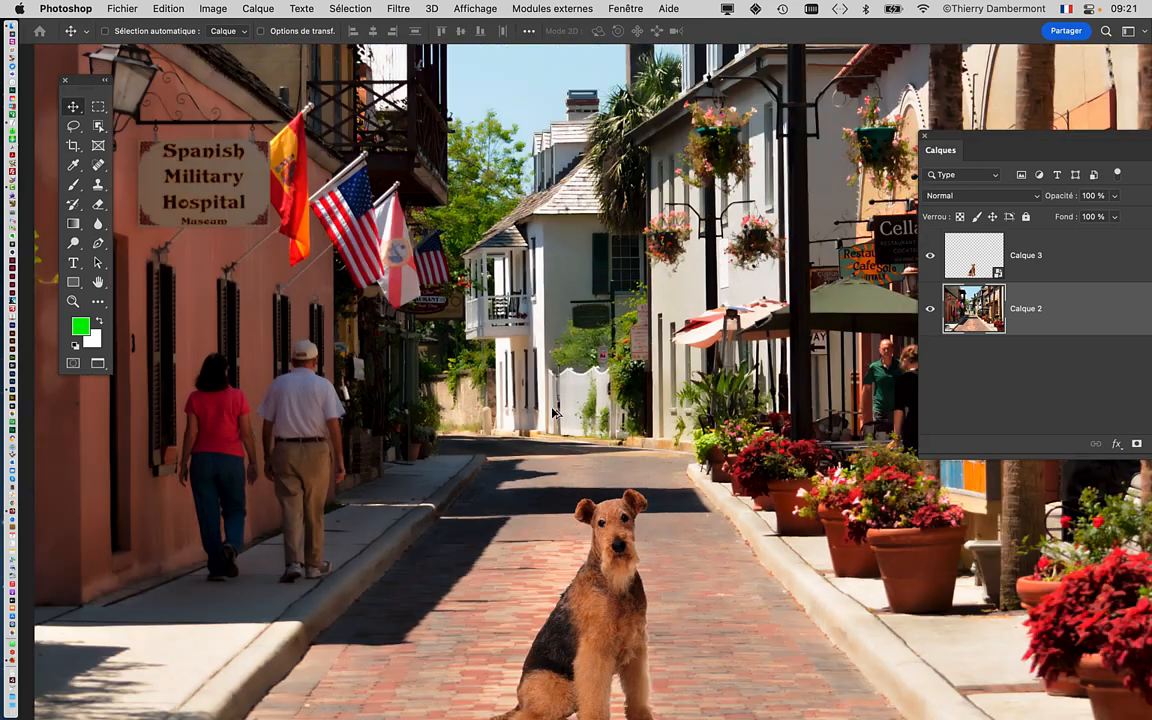
scroll(556, 418, "down", 3)
scroll(508, 372, "up", 2)
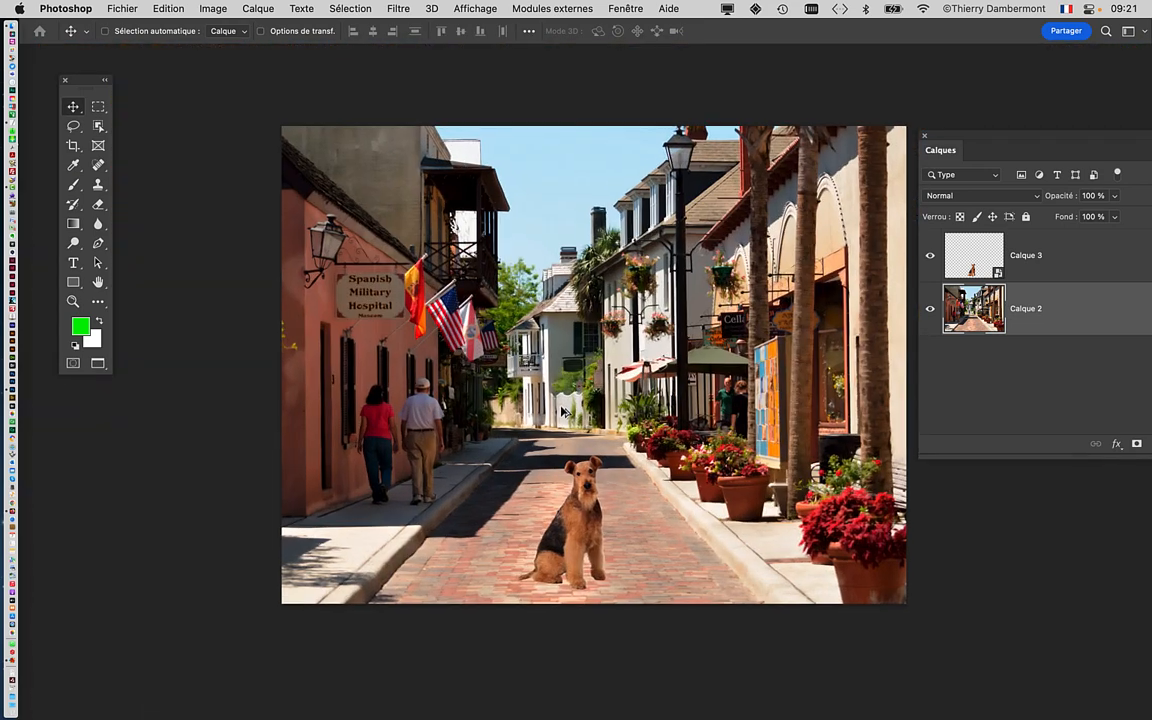
left_click_drag(636, 418, 541, 397)
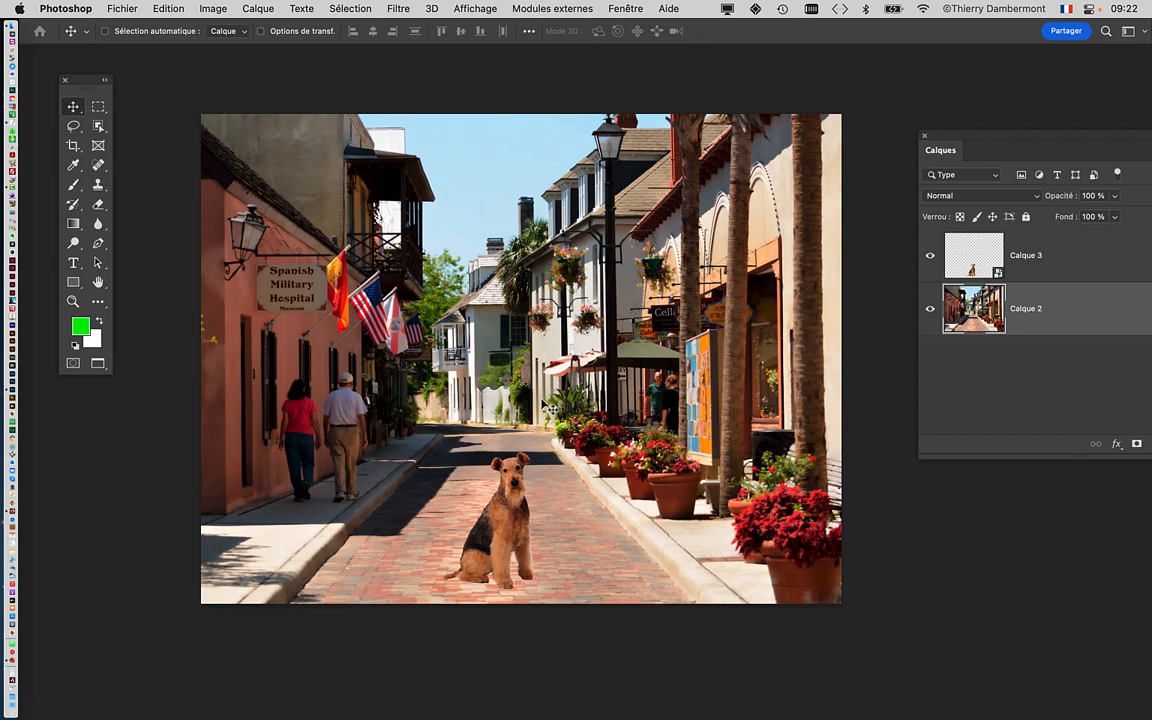
Step: Examine the pink building's lantern, roof edge and Spanish Military Hospital sign at high magnification
scroll(225, 331, "up", 2)
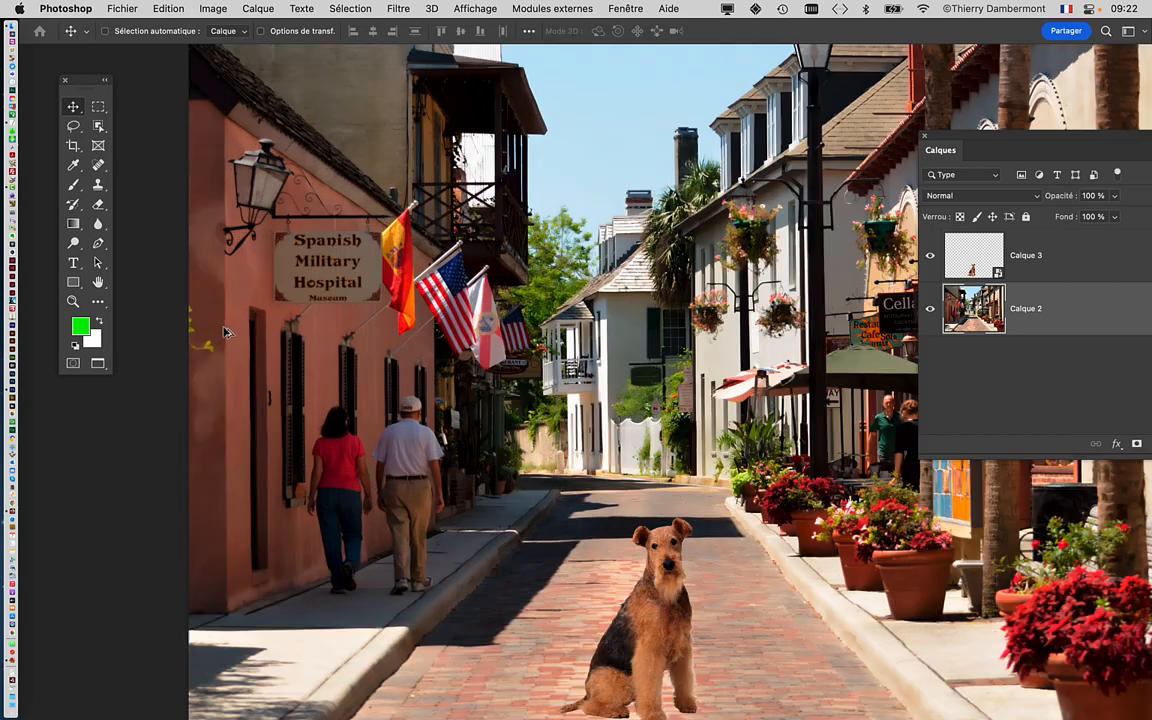
scroll(225, 331, "up", 3)
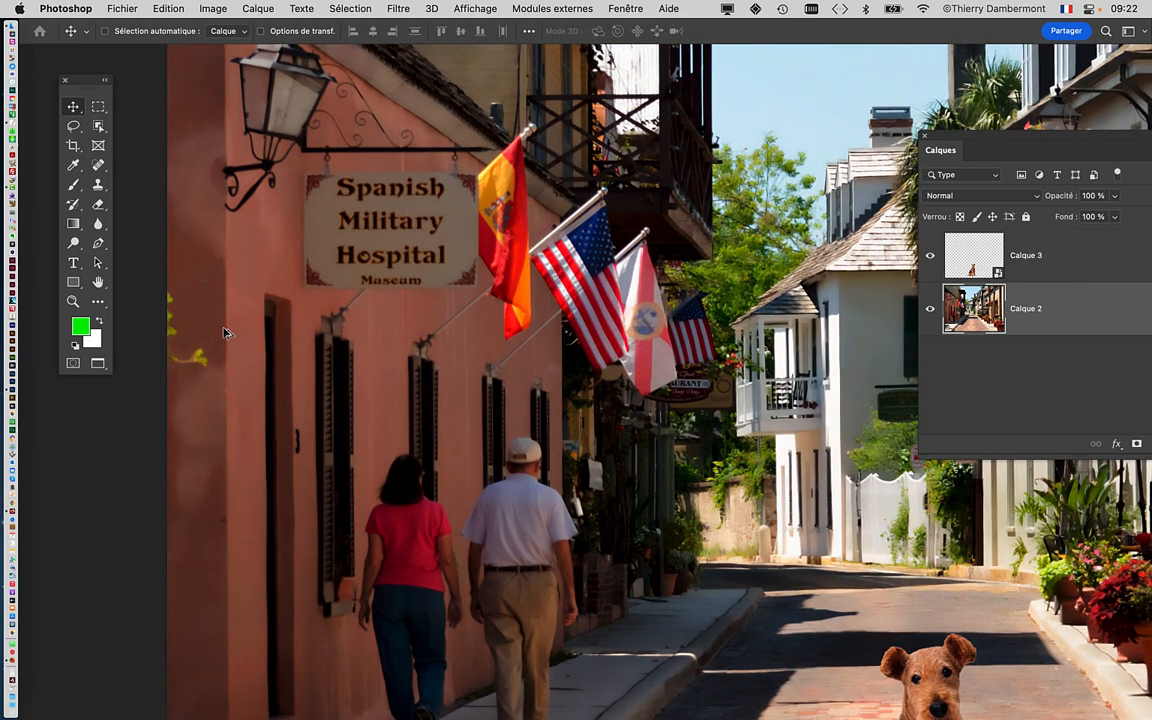
scroll(225, 331, "up", 2)
left_click_drag(316, 245, 340, 446)
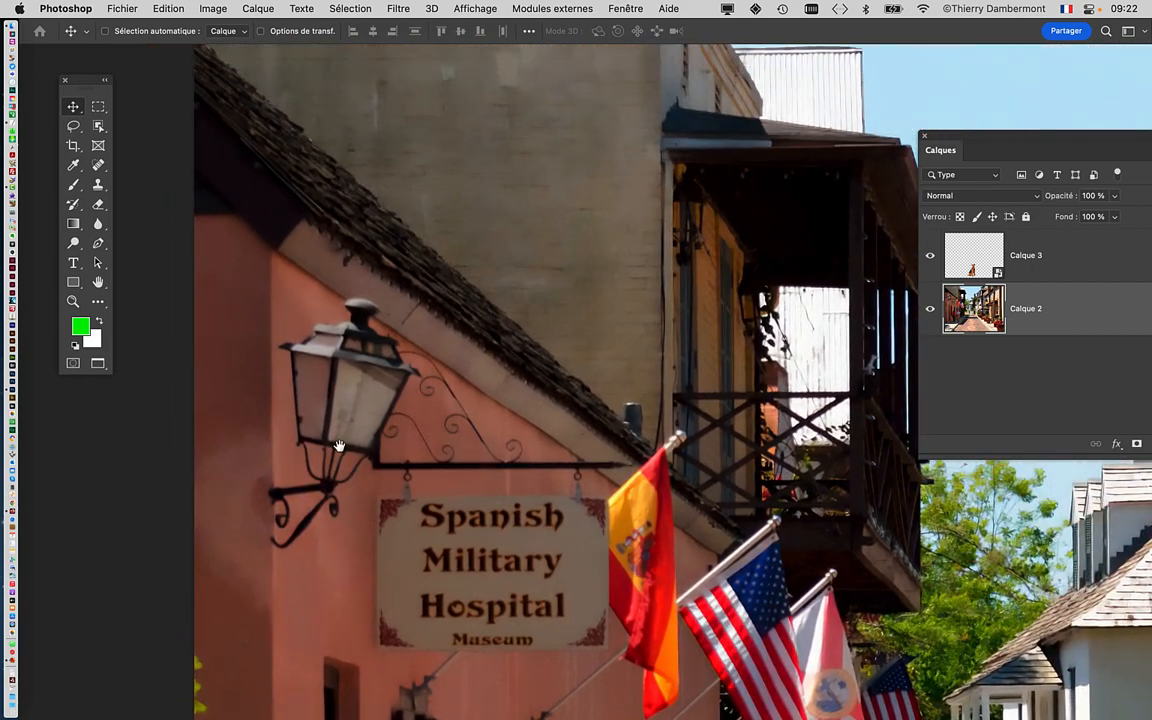
left_click_drag(345, 338, 485, 40)
scroll(423, 307, "down", 2)
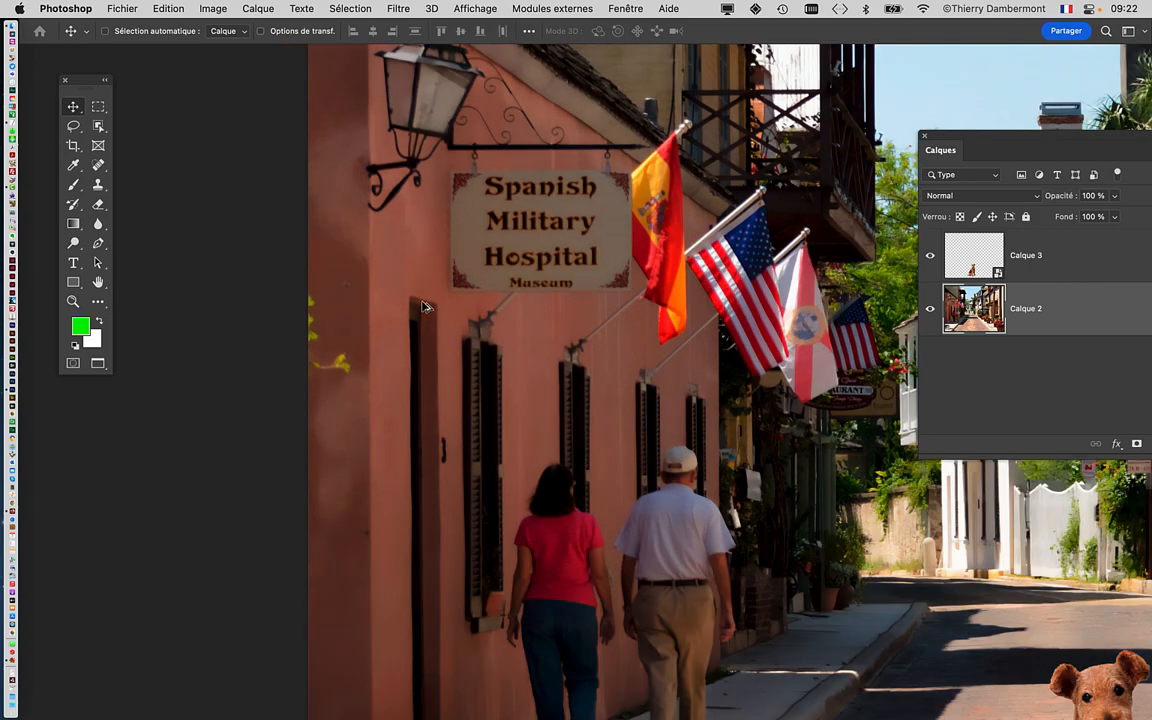
scroll(423, 307, "down", 1)
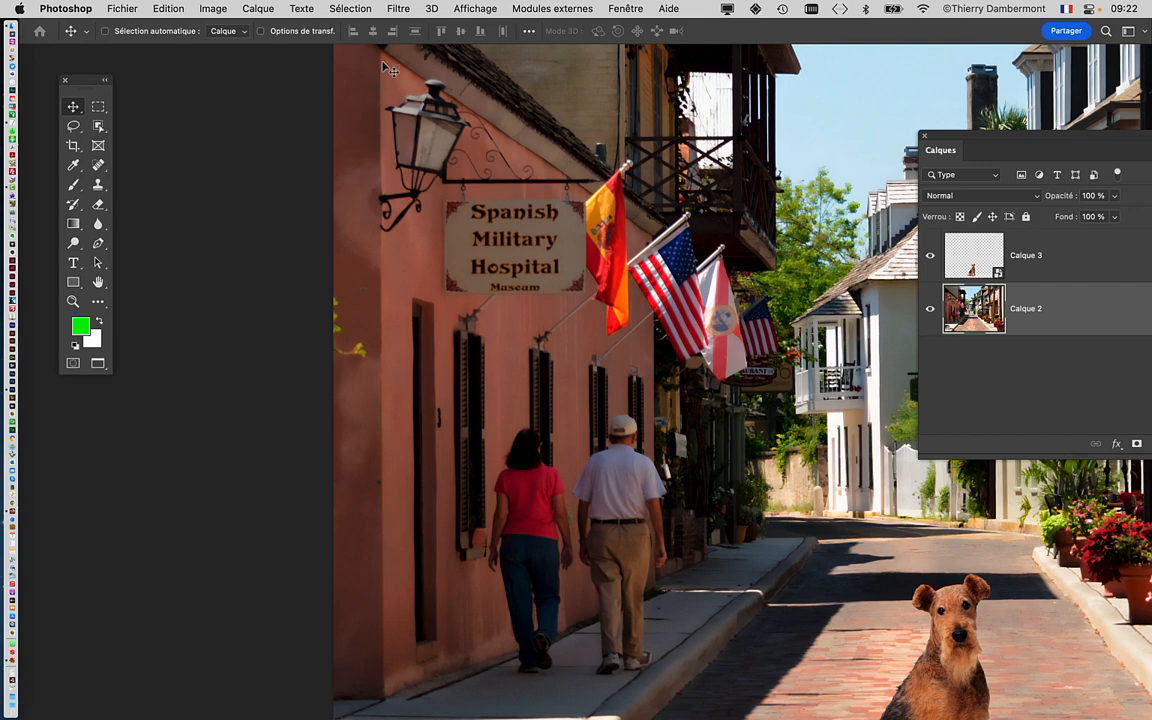
scroll(474, 285, "down", 1)
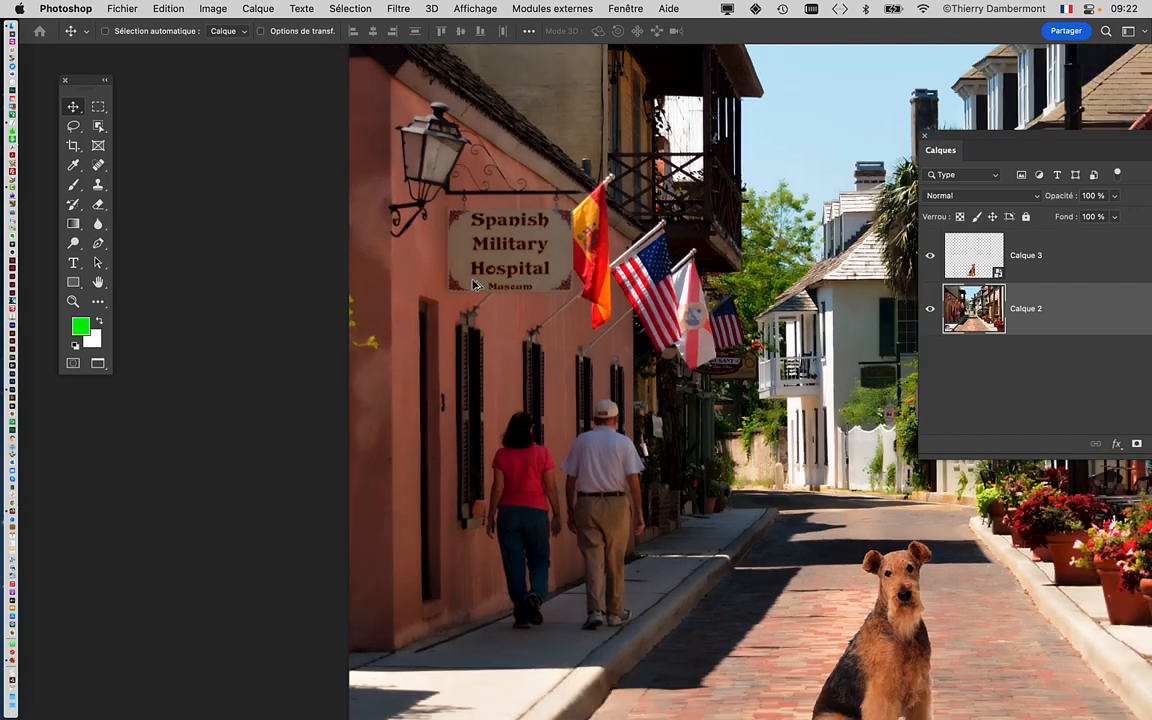
Step: Look over the shopfronts, hanging baskets and potted flowers across the street, and show the whole photo again
scroll(455, 270, "right", 3)
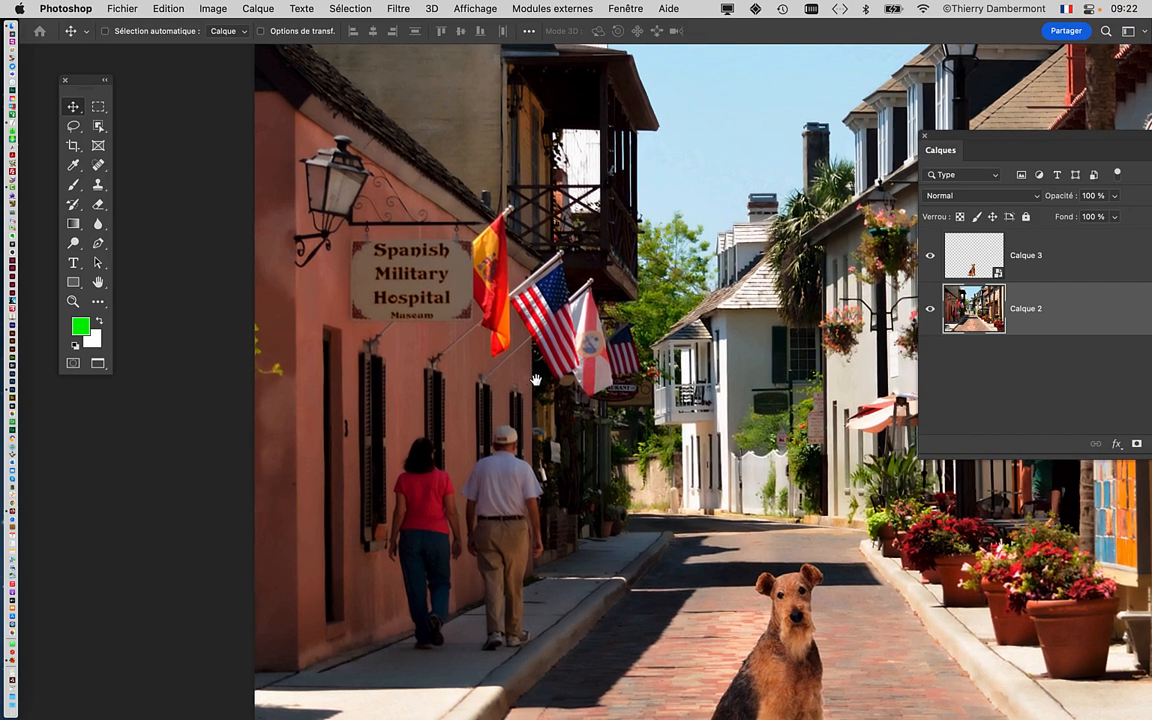
scroll(536, 380, "right", 15)
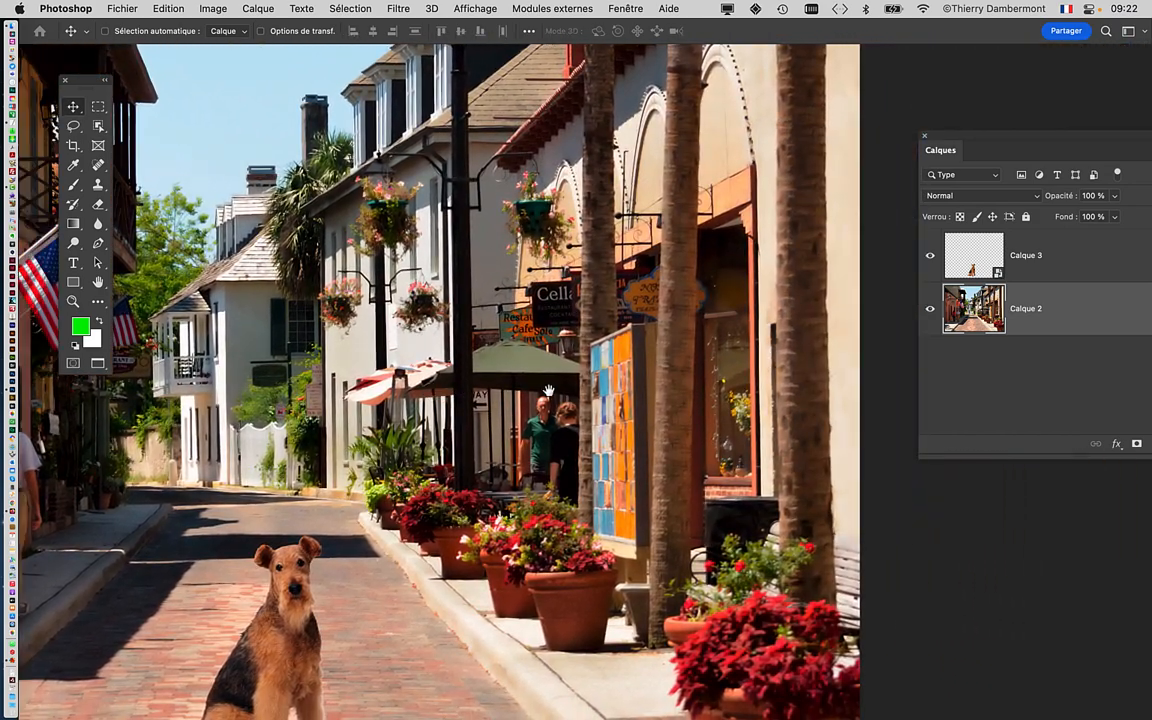
scroll(560, 392, "up", 5)
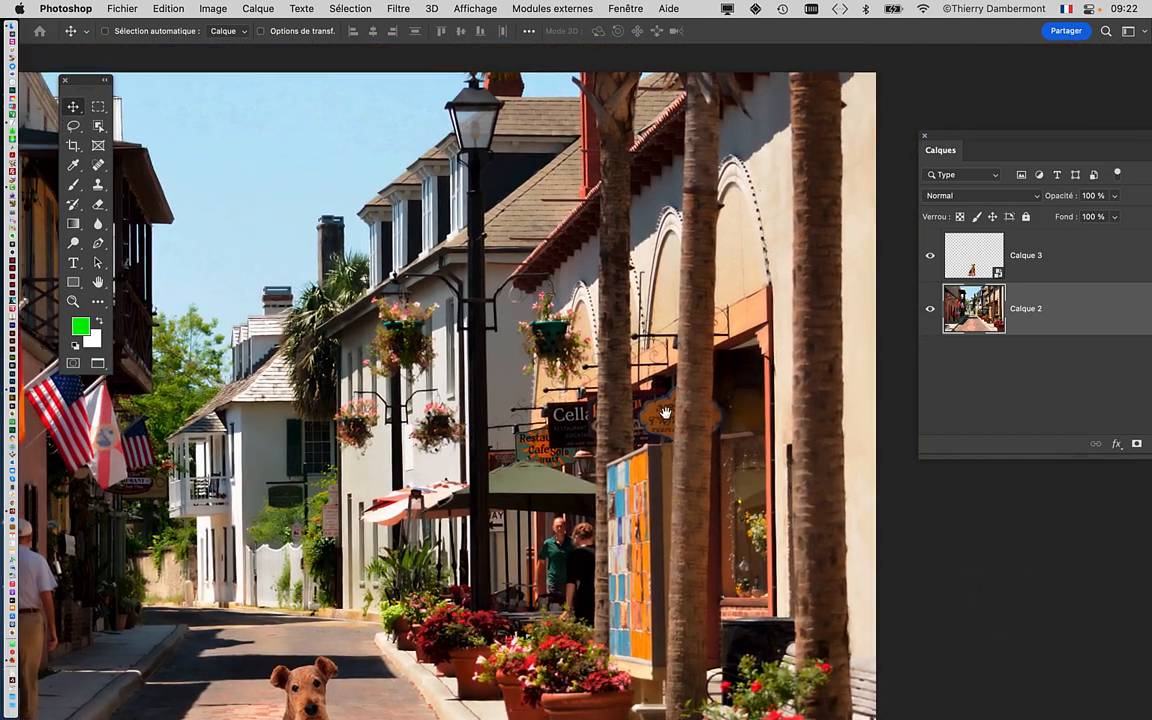
scroll(665, 412, "left", 7)
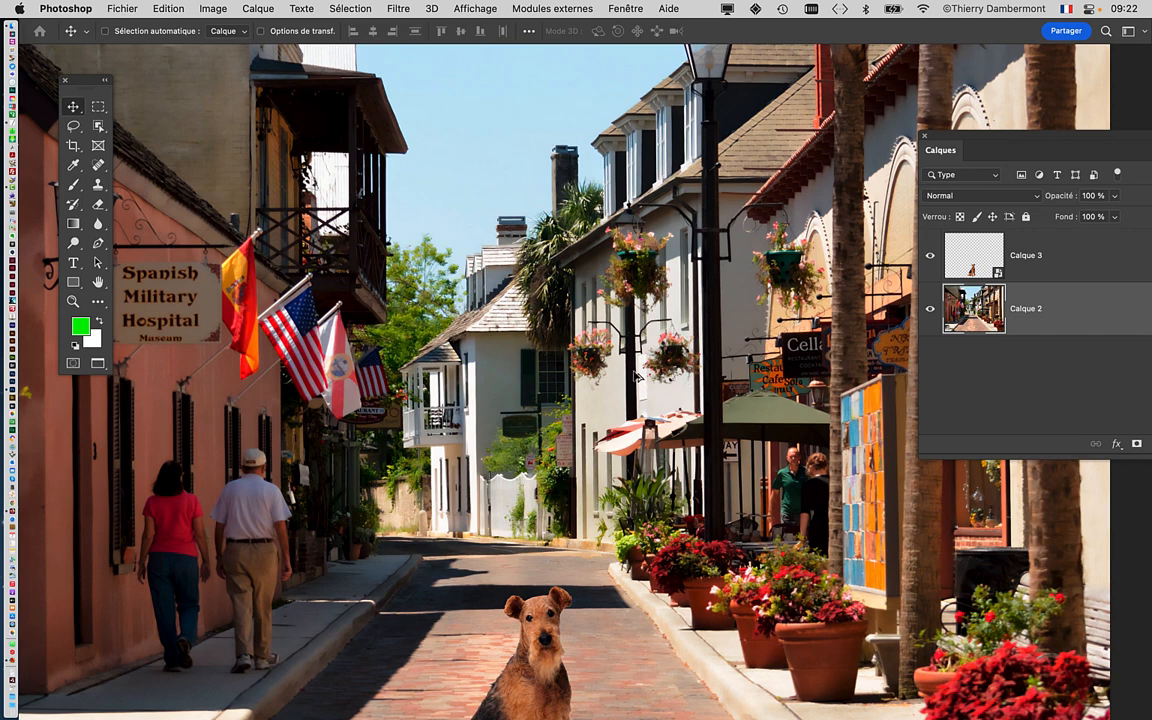
scroll(637, 376, "down", 4)
scroll(491, 325, "right", 3)
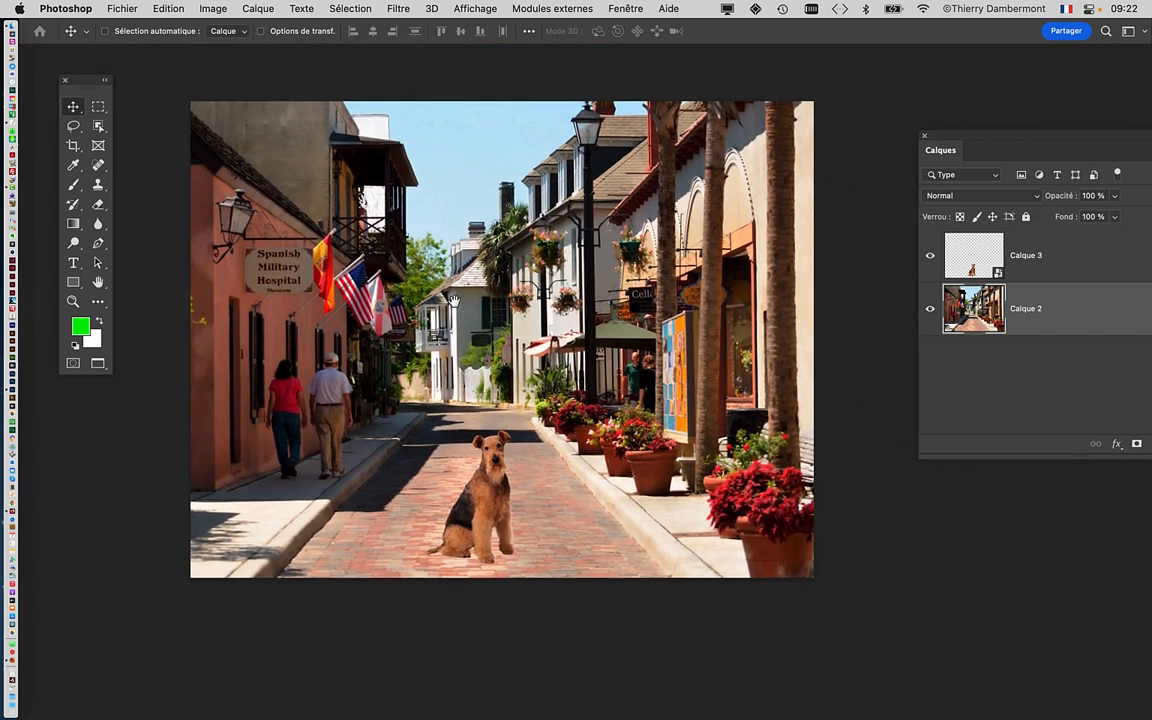
scroll(453, 300, "up", 1)
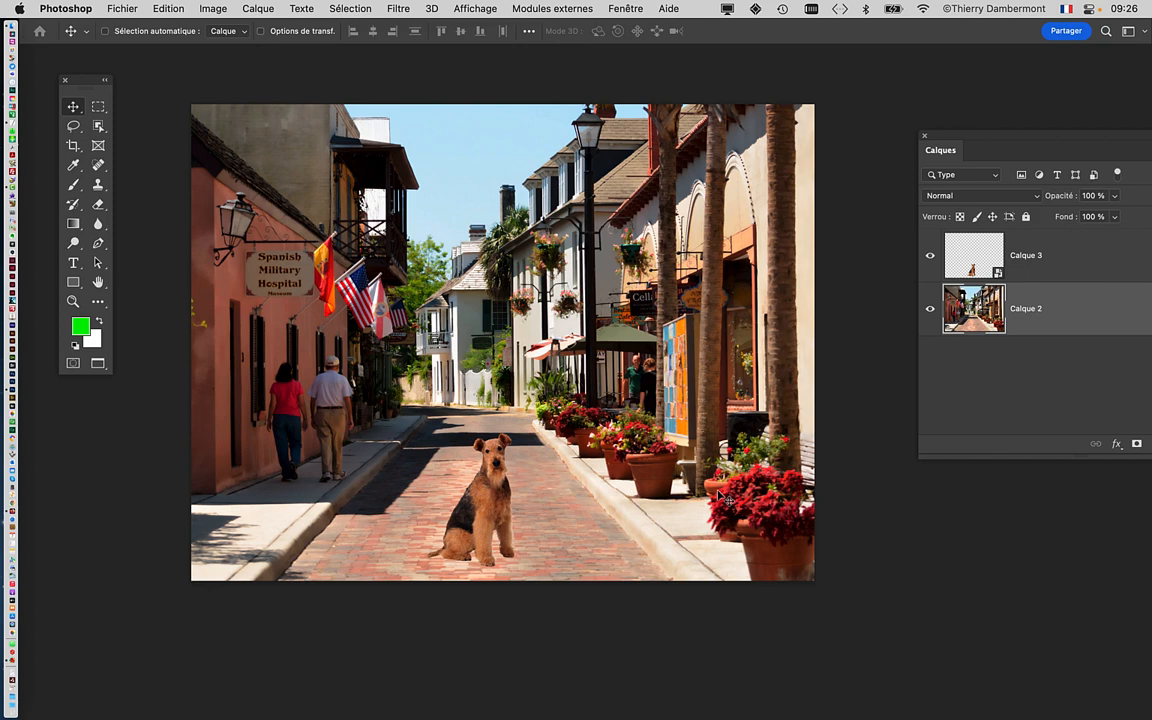
Step: Select Calque 3 and narrow the Layers panel, placing it over the photo's edge beside the palm trunks
key("super")
left_click_drag(958, 141, 754, 137)
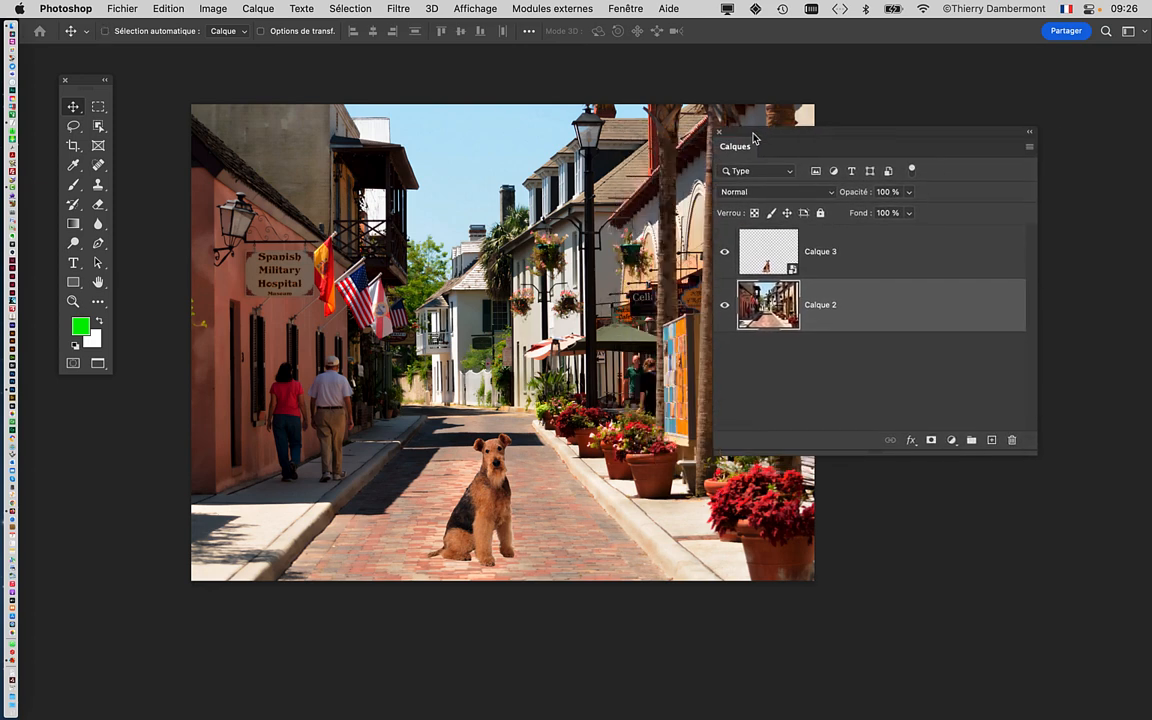
key("super")
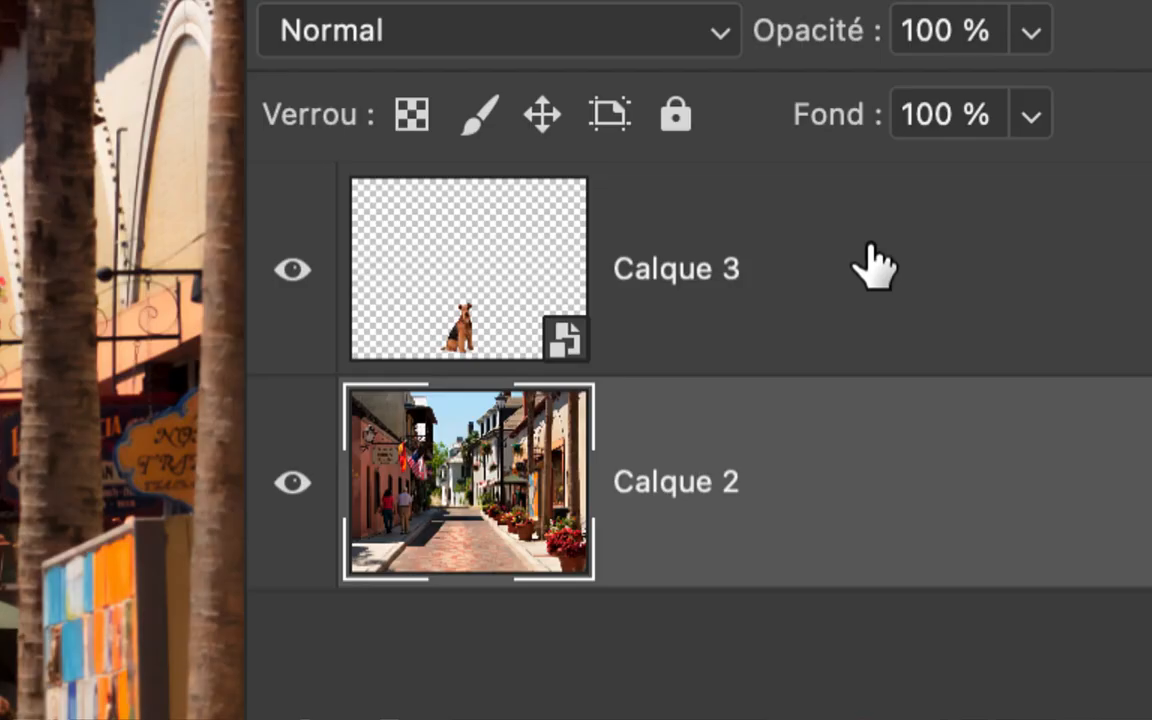
left_click(872, 265)
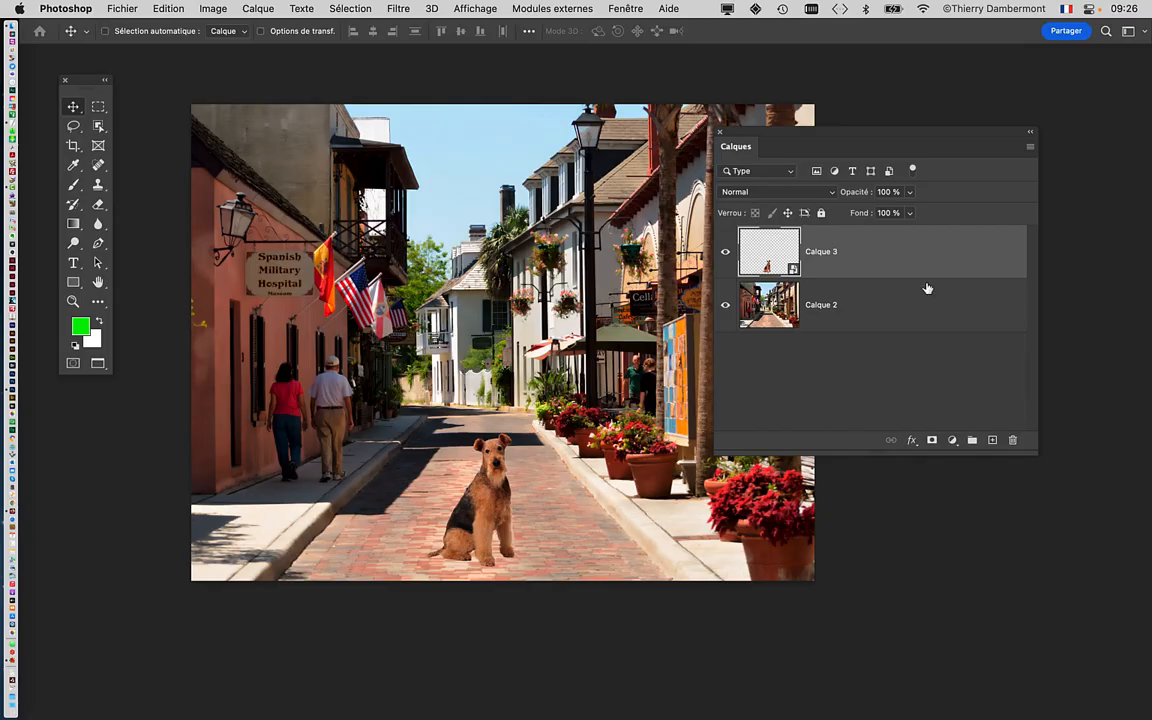
left_click_drag(1033, 450, 972, 441)
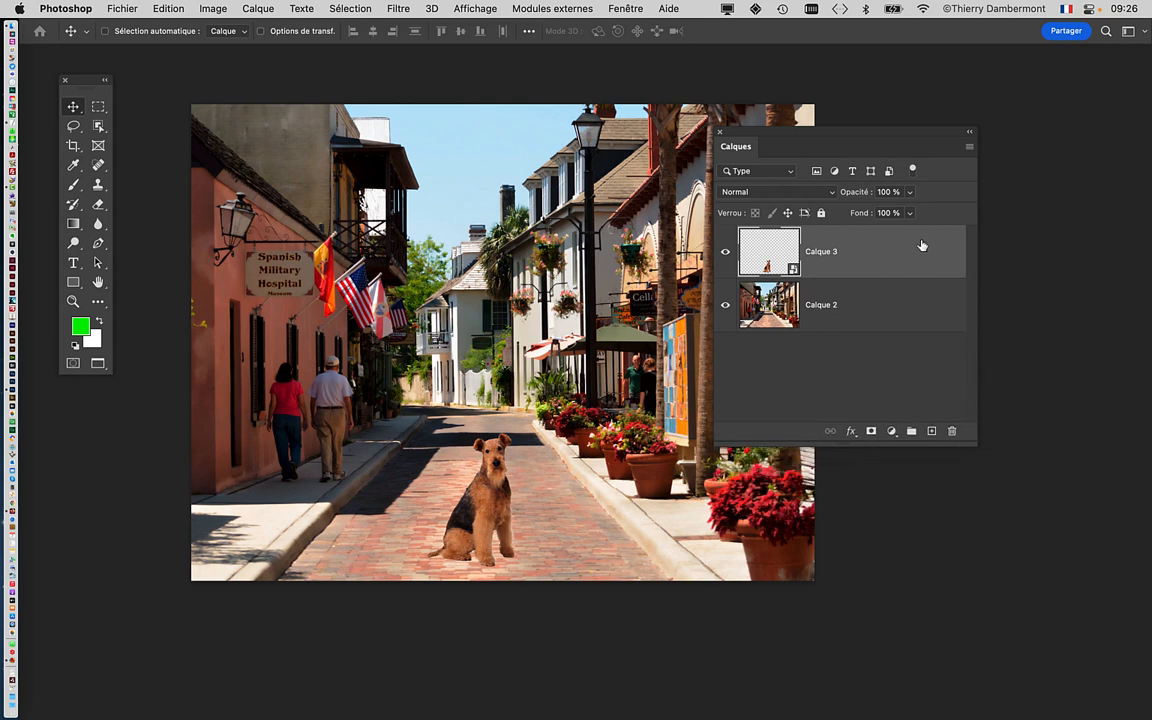
left_click_drag(934, 134, 967, 118)
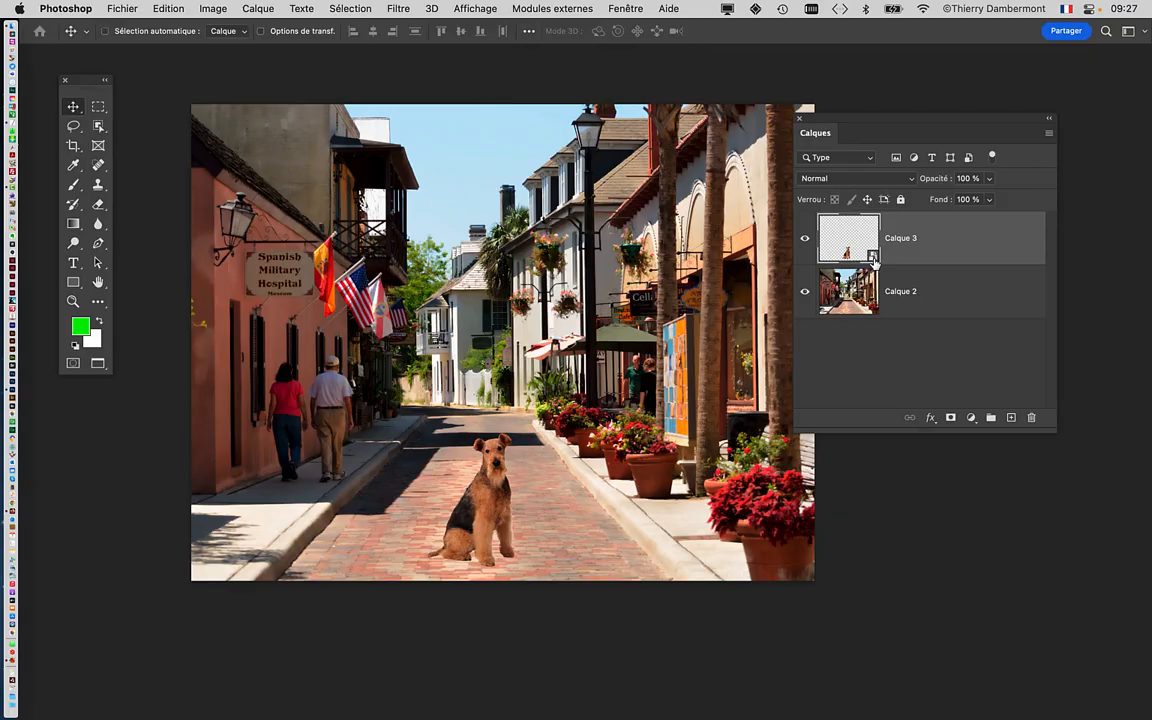
Step: Switch to Firefox, search for BING in a new tab and open the Bing home page ready for a query
mouse_move(2, 395)
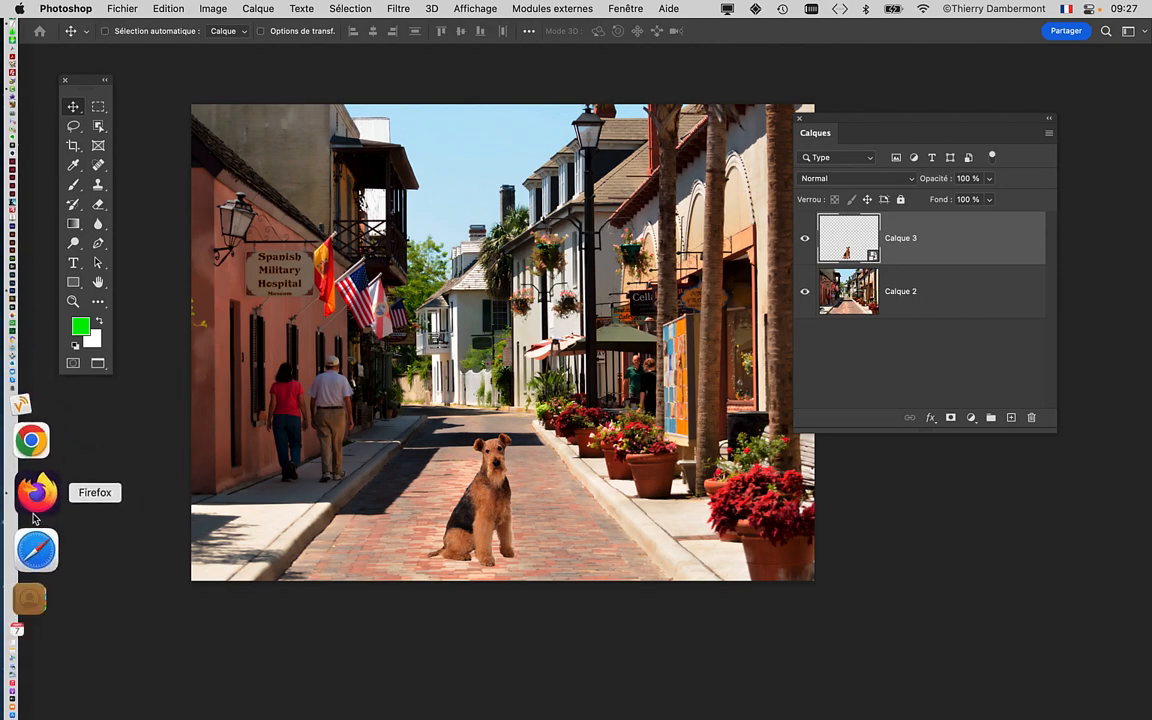
left_click(35, 508)
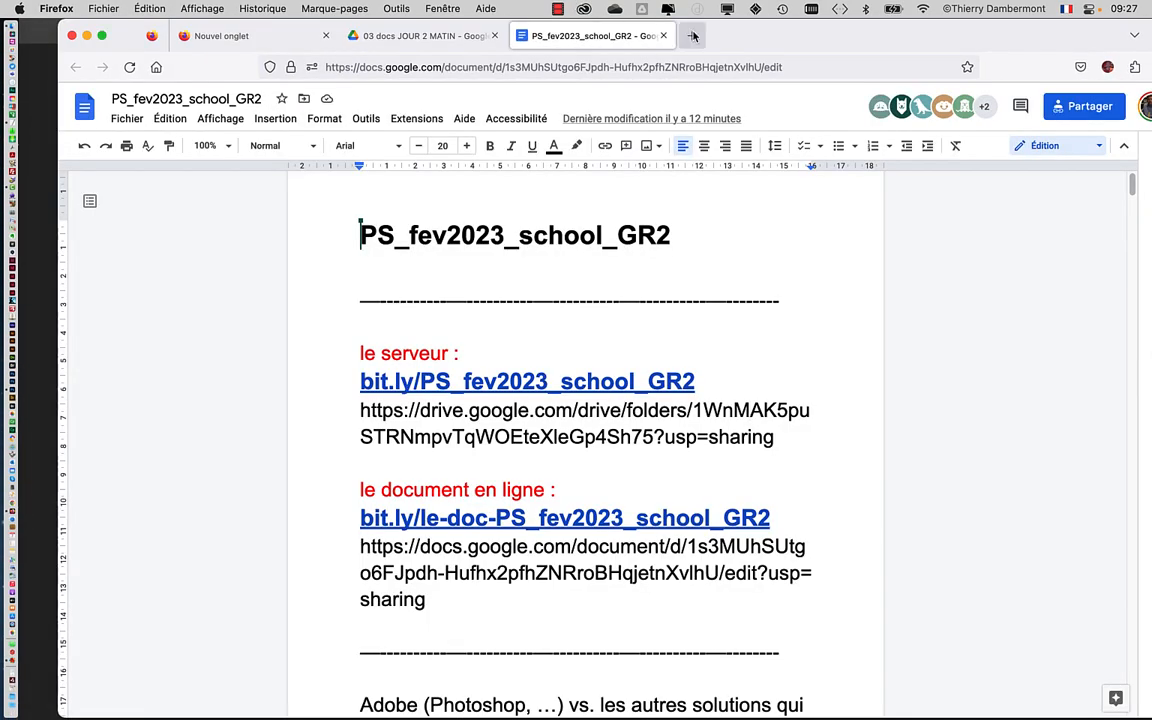
key("super+t")
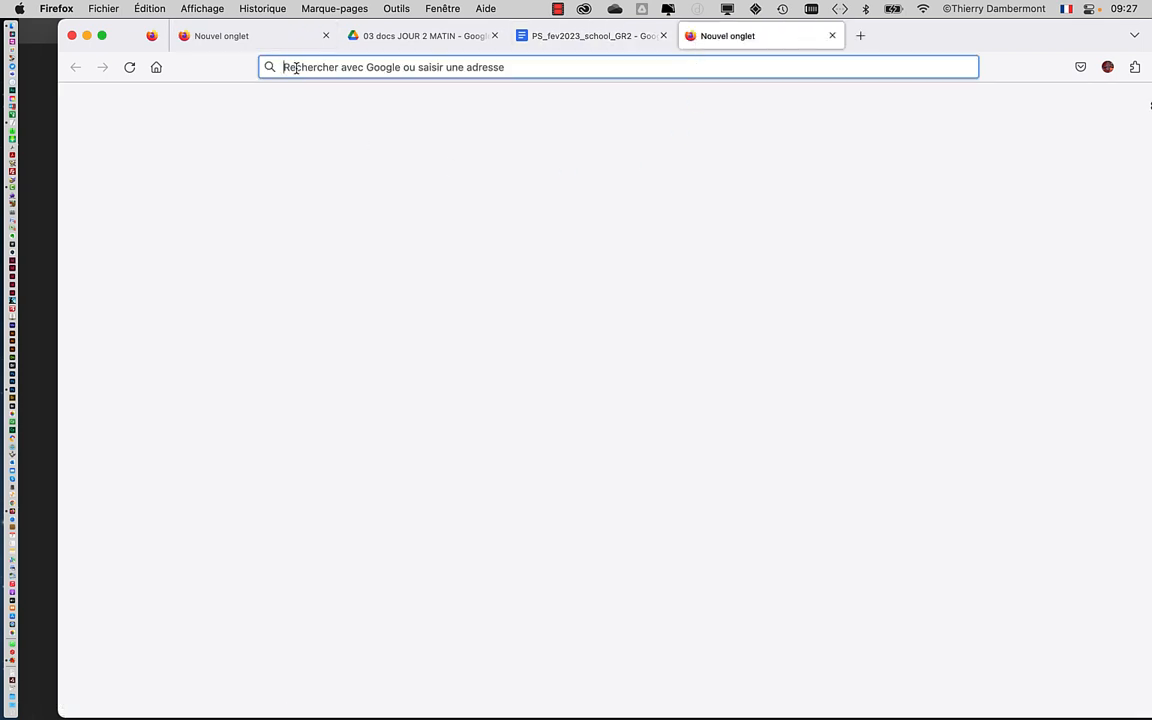
type("BING")
key("Return")
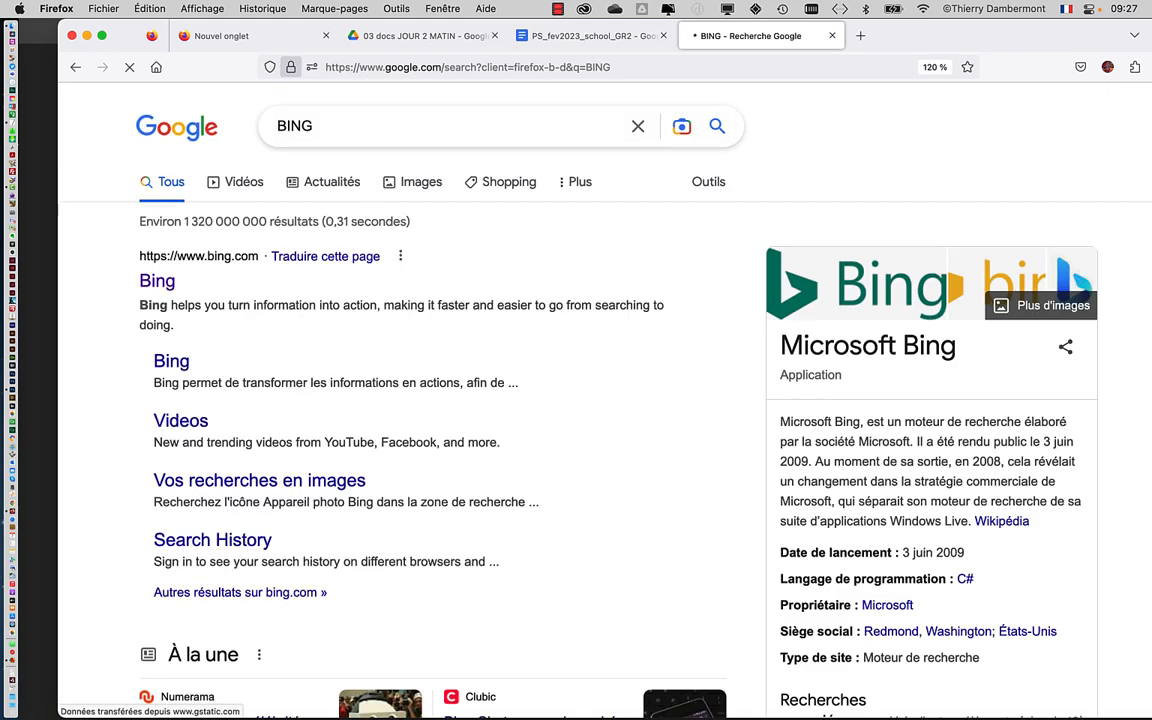
left_click(156, 279)
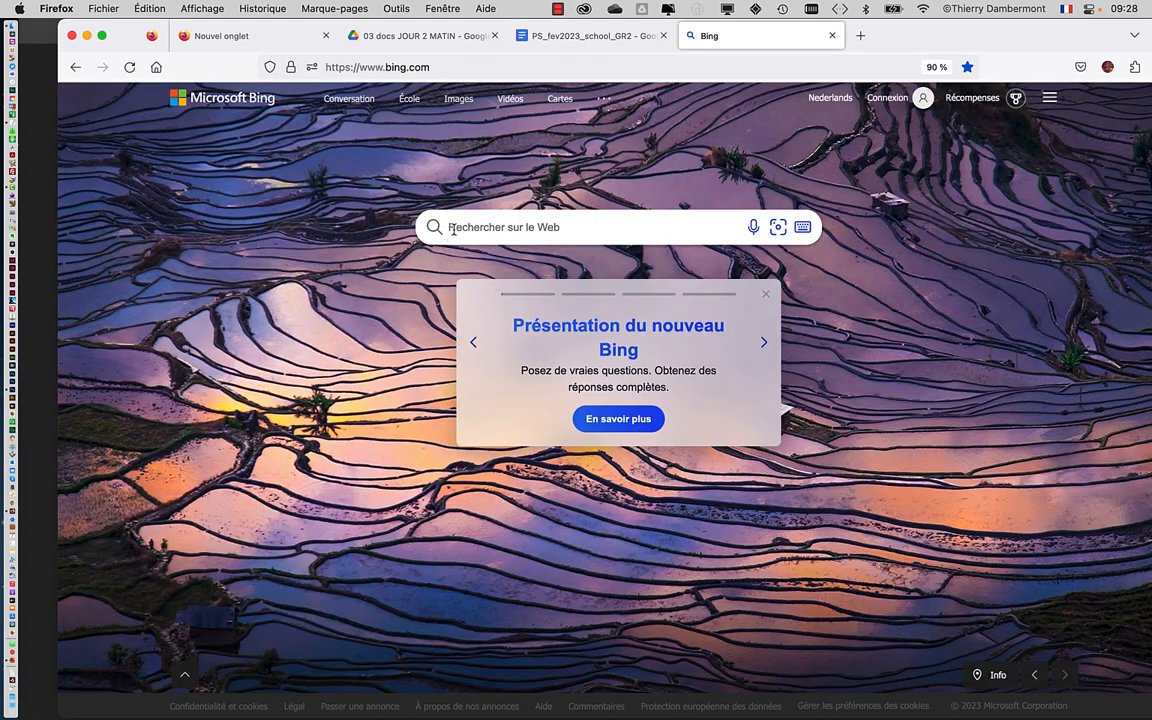
left_click(460, 227)
type("DP")
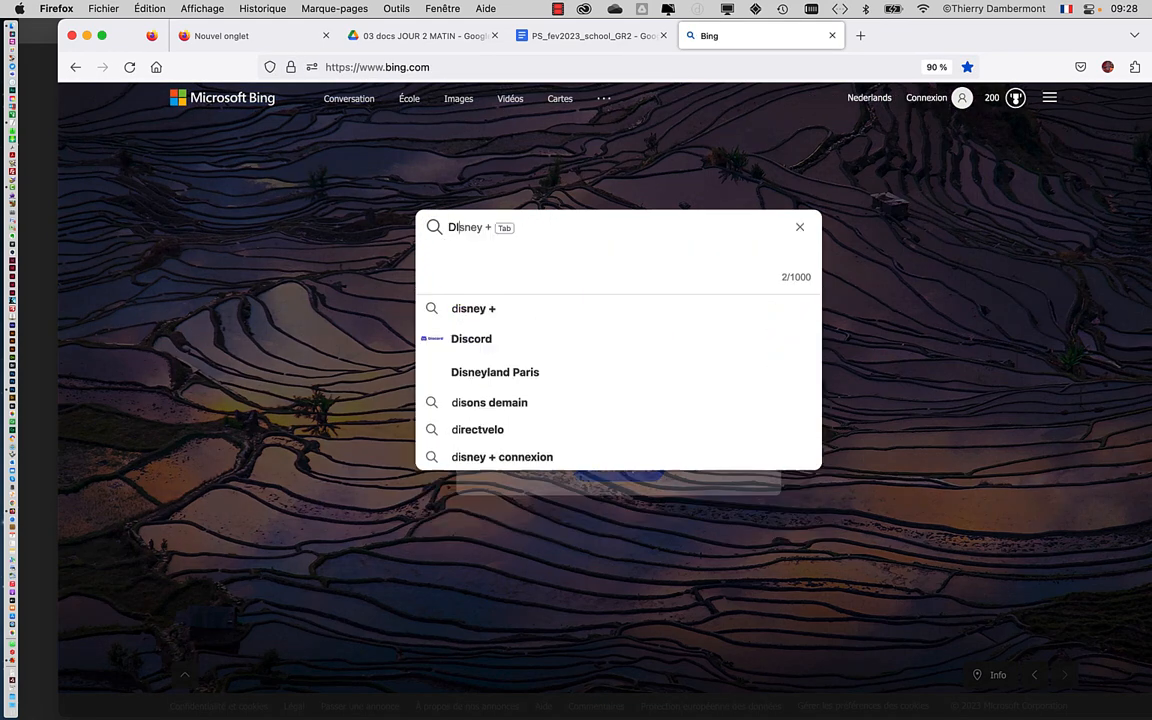
key("BackSpace")
type("OG")
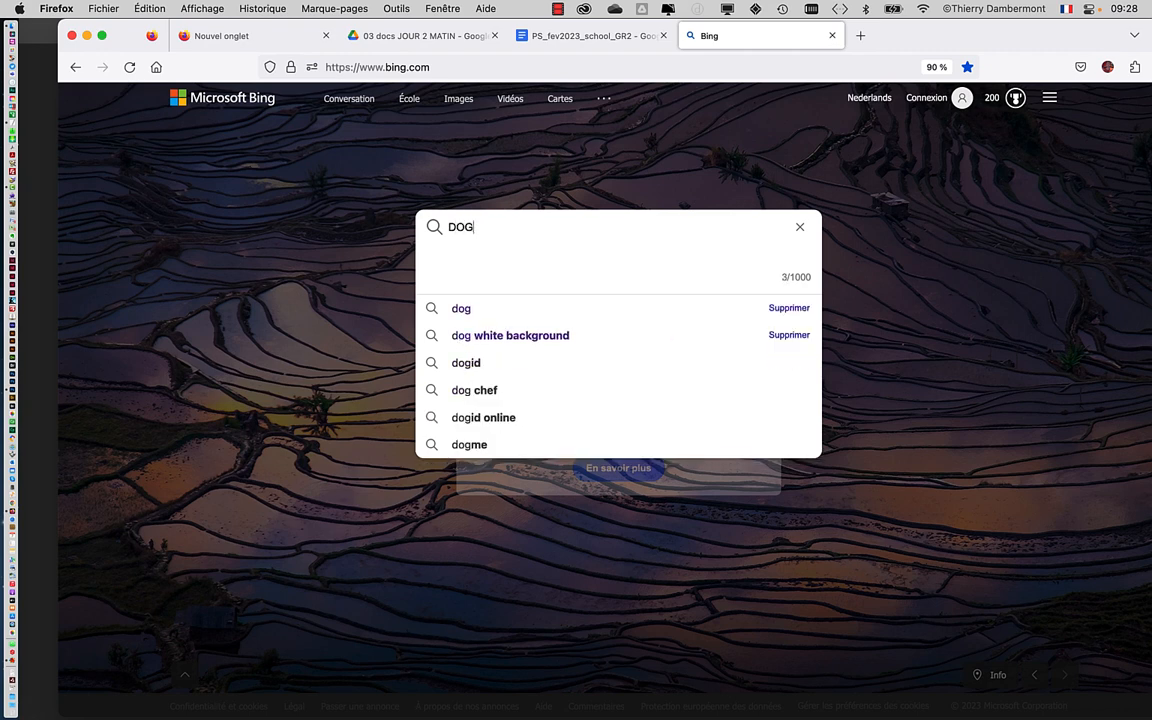
key("BackSpace")
key("BackSpace")
key("BackSpace")
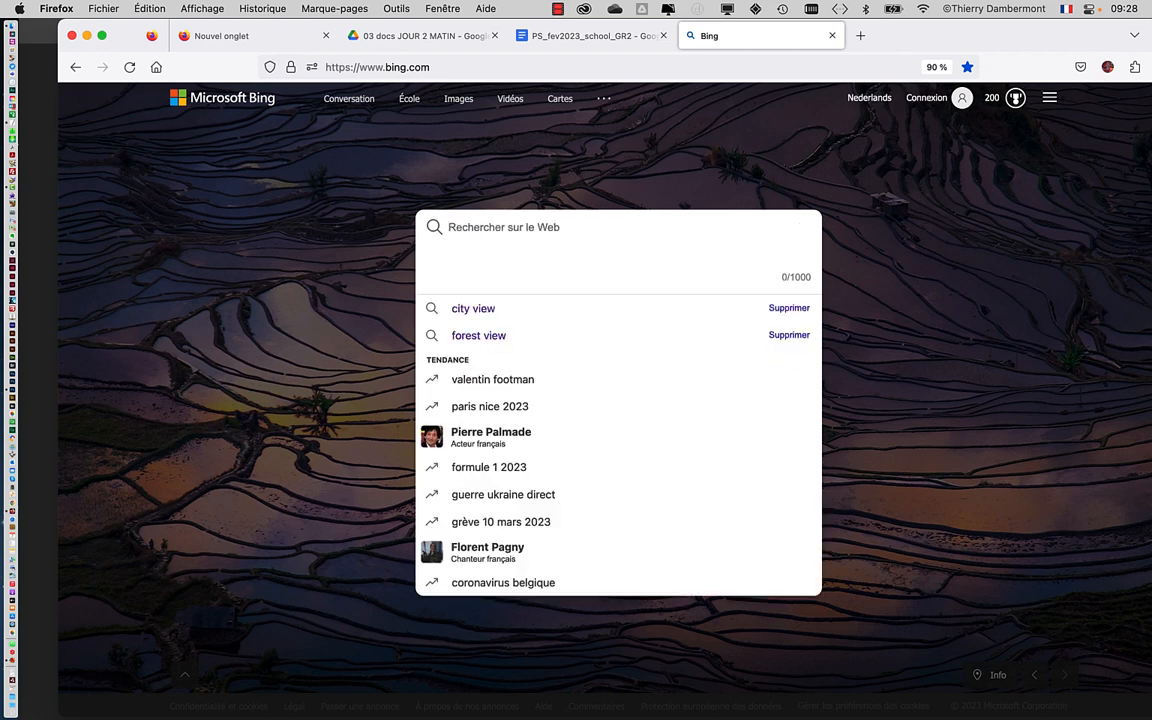
type("dog")
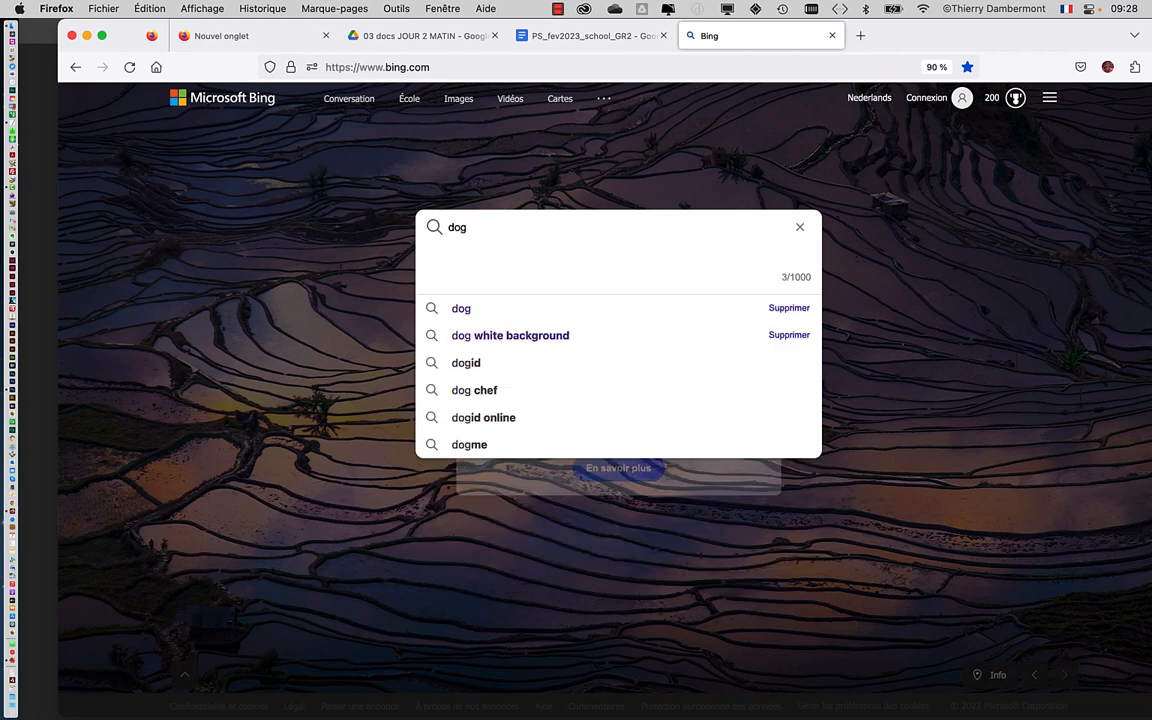
key("BackSpace")
key("BackSpace")
key("BackSpace")
Step: Search Bing Images for "horse" and refine the search to "horse png"
type("horse")
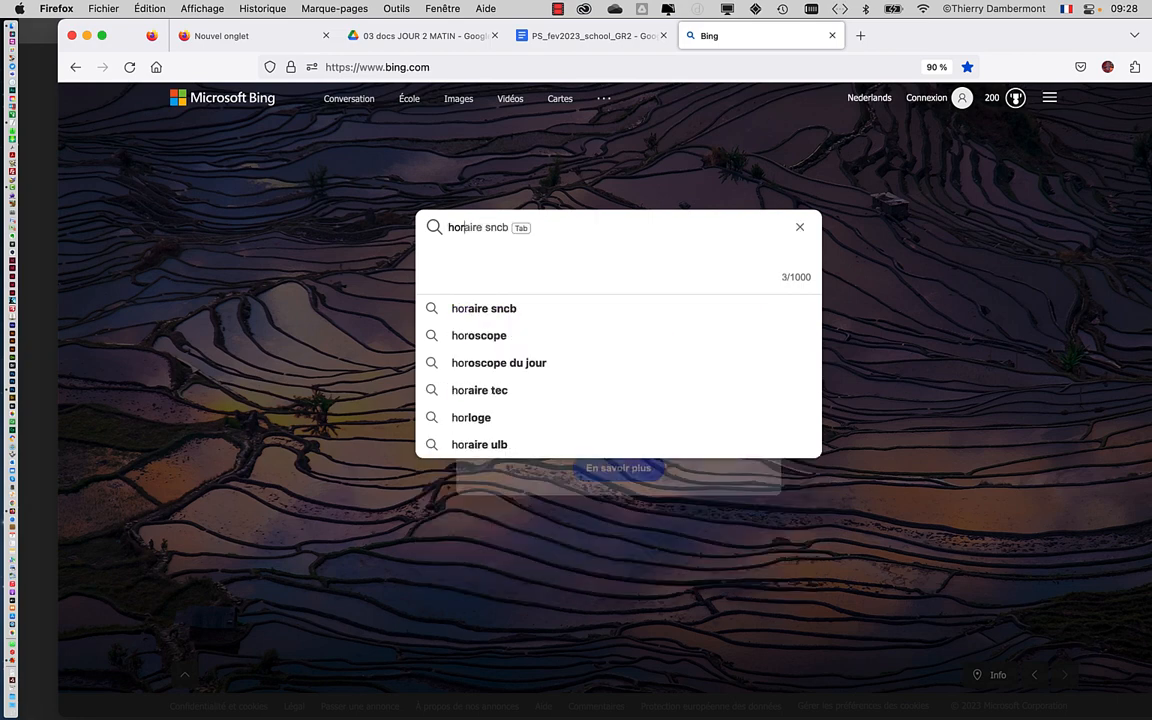
key("Return")
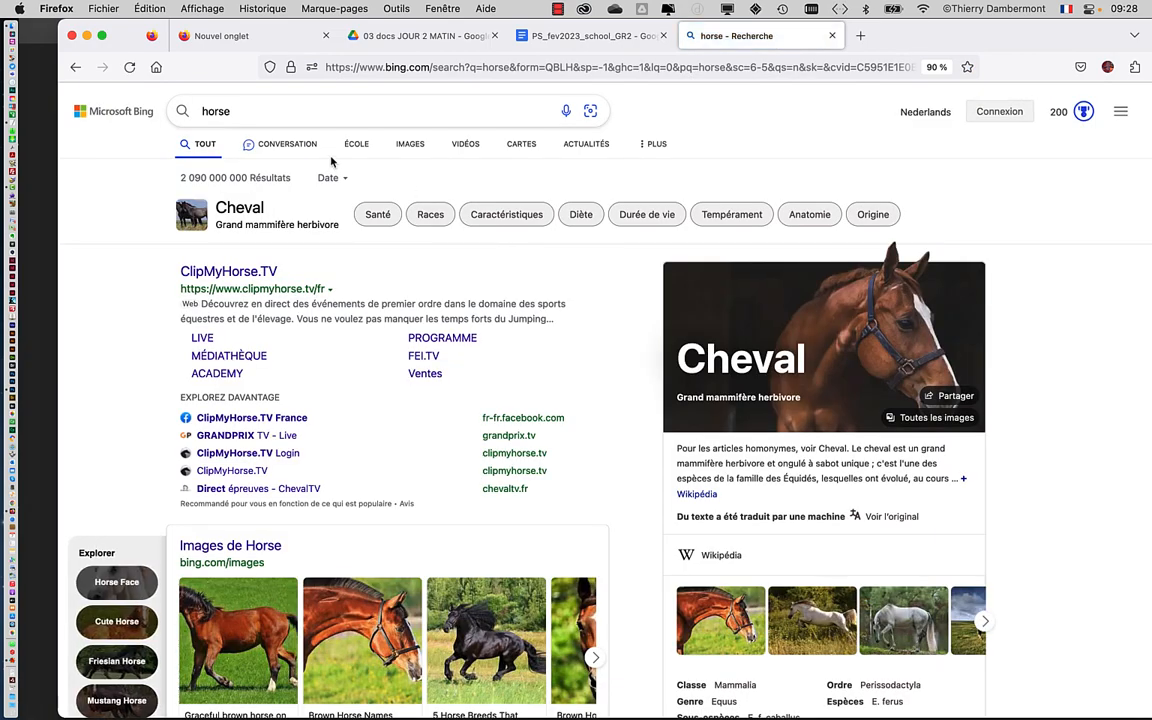
left_click(409, 145)
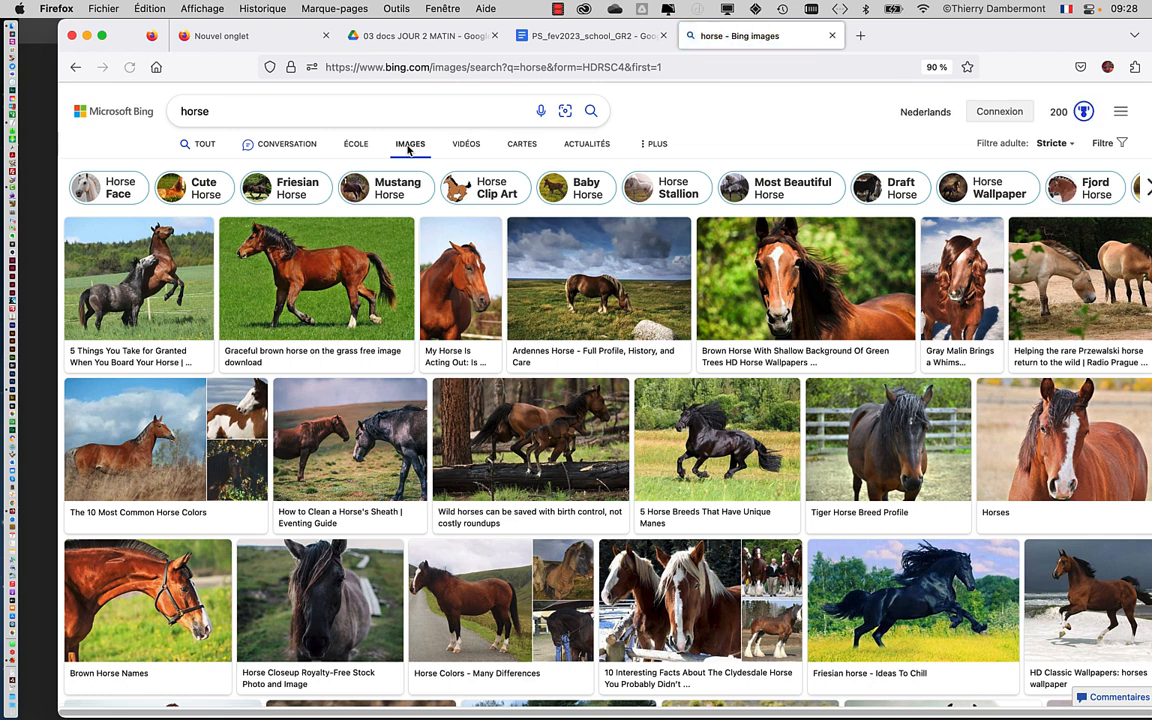
left_click(220, 112)
type("png")
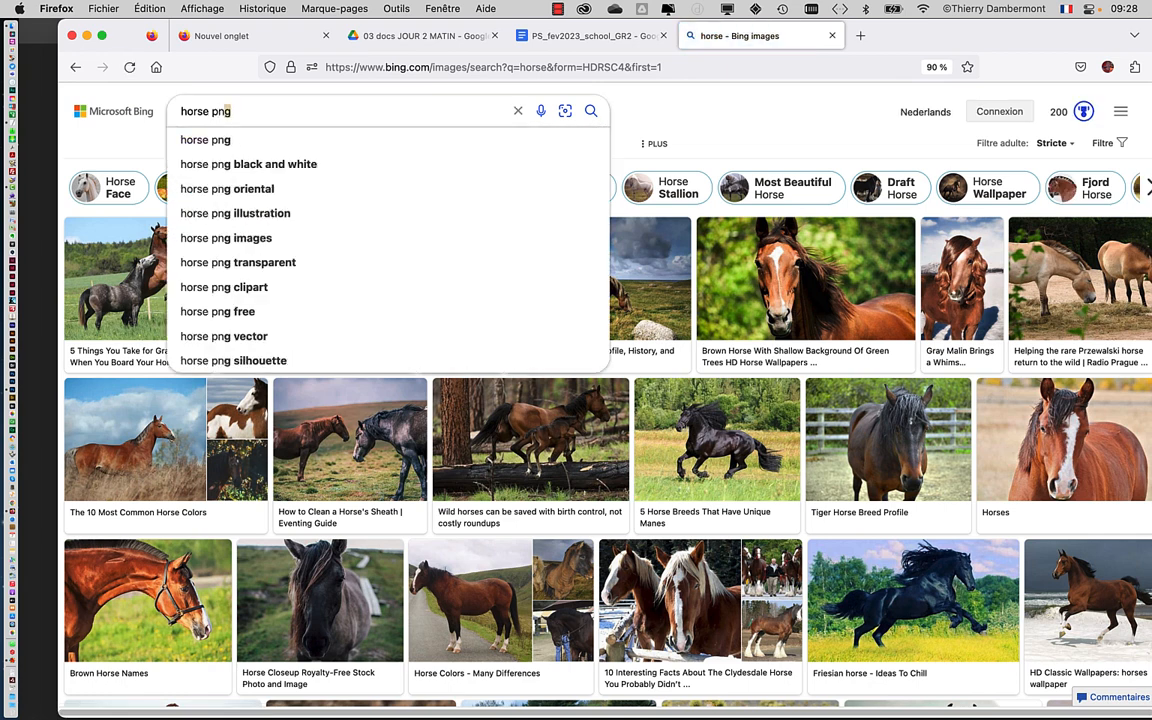
key("Return")
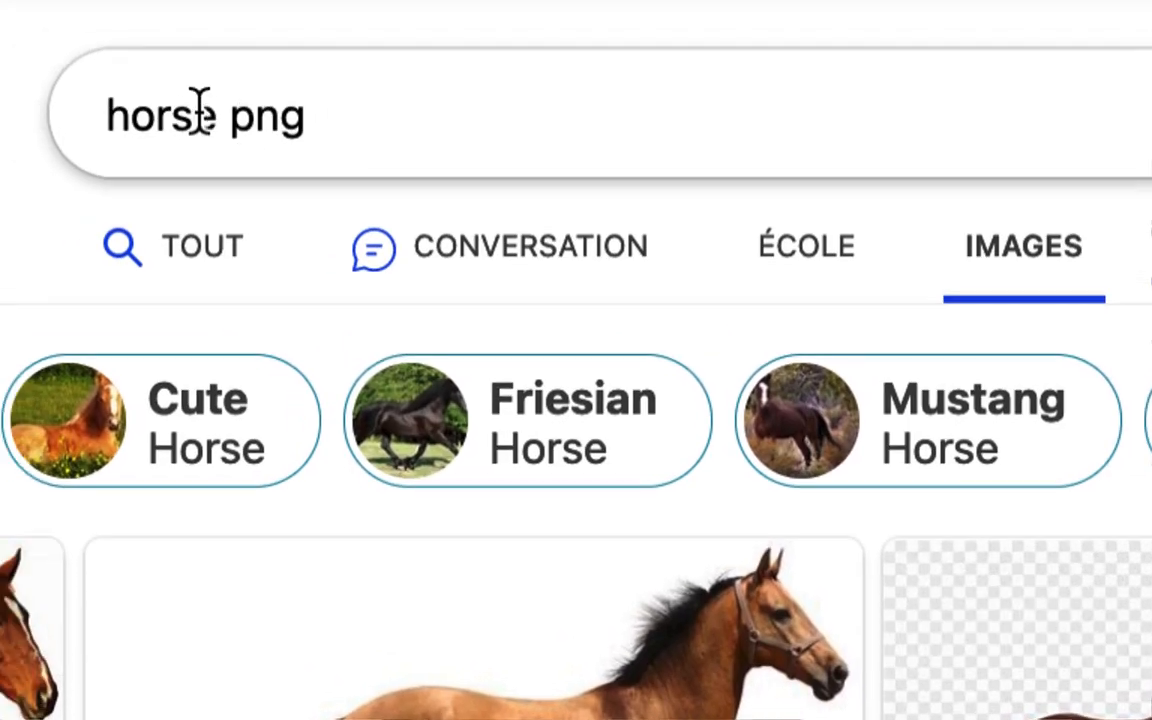
Step: Highlight the words "png" and "horse" in turn within the image search query, and dismiss the suggestions
left_click_drag(285, 106, 321, 108)
left_click_drag(213, 110, 258, 113)
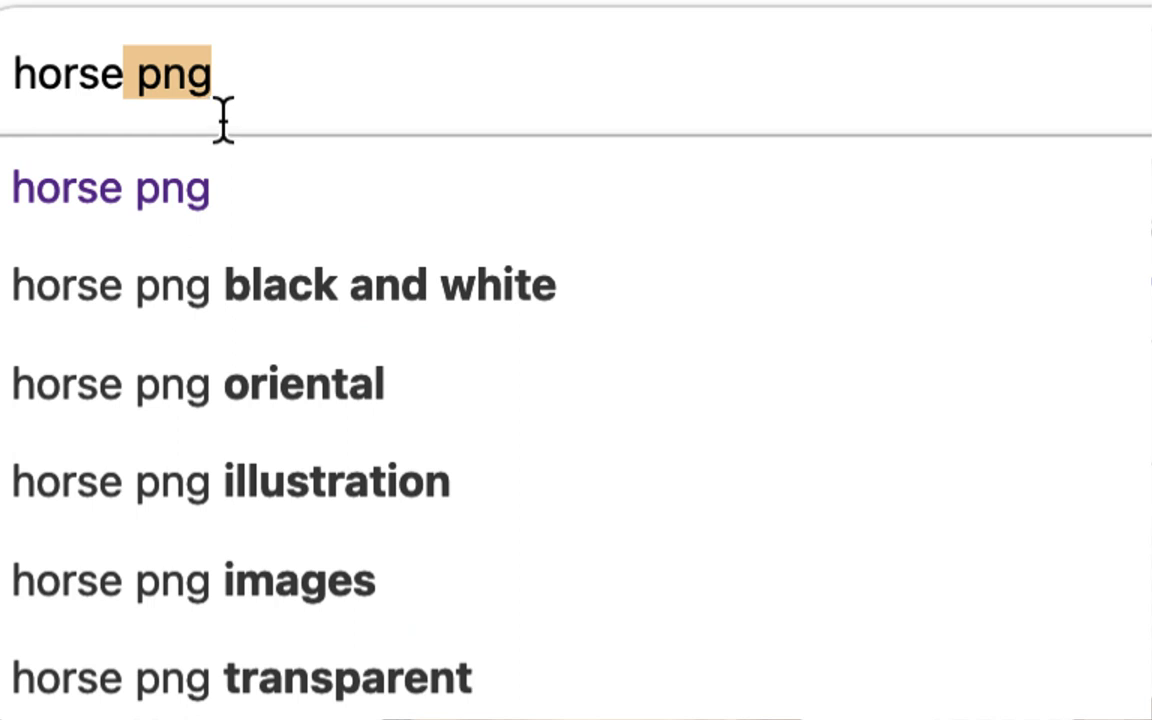
left_click(213, 76)
left_click_drag(206, 80, 130, 94)
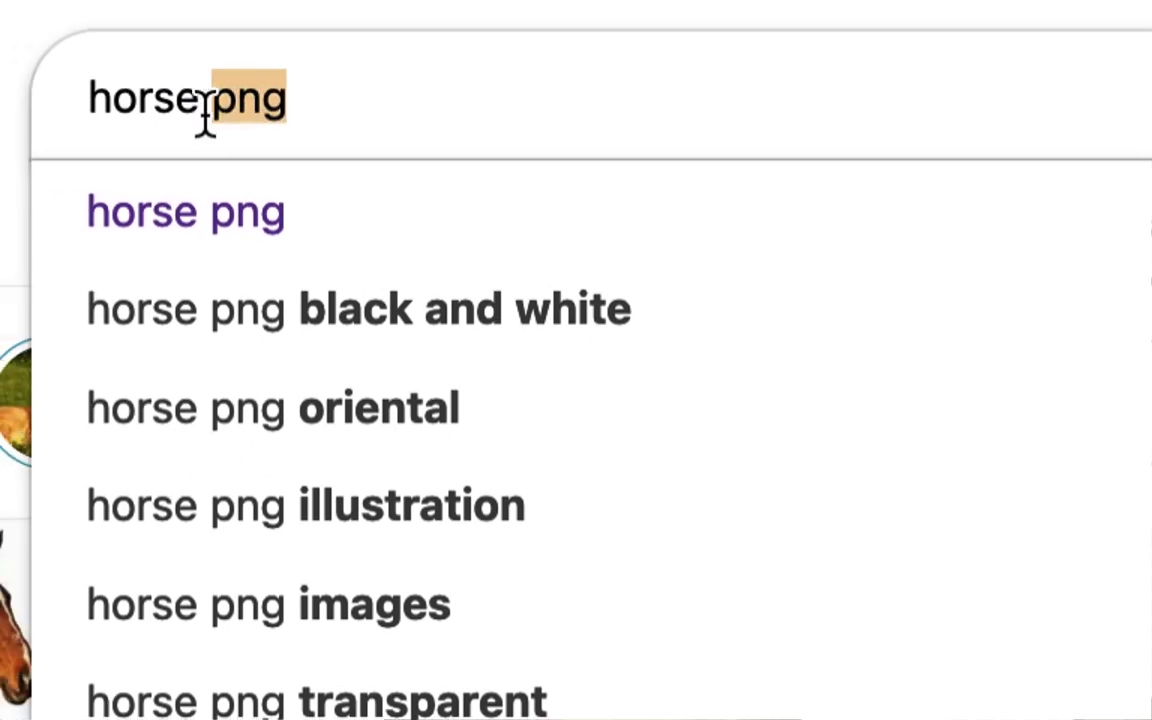
left_click(204, 112)
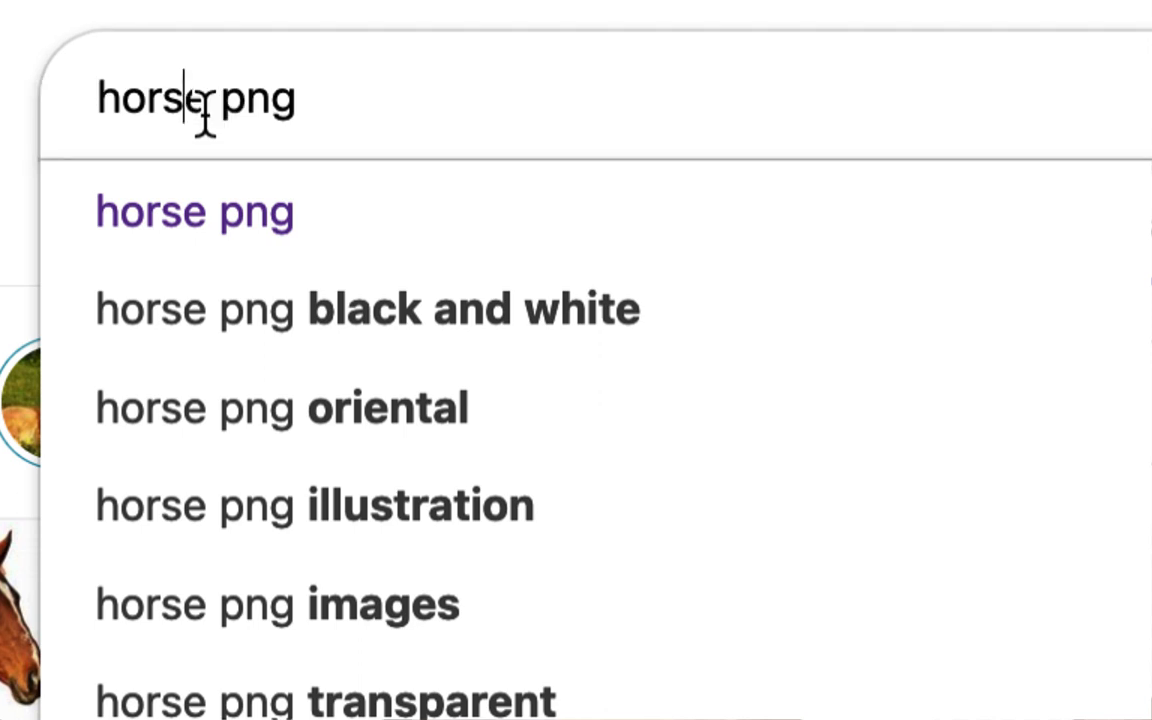
left_click_drag(214, 112, 300, 105)
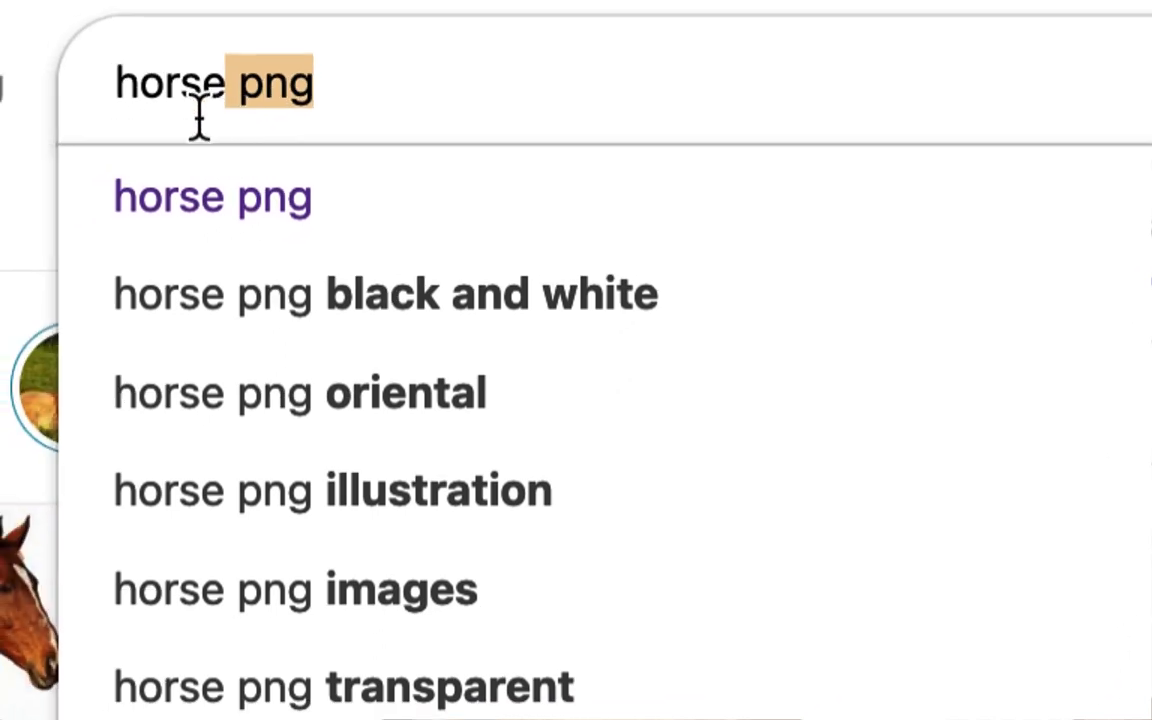
left_click(205, 112)
left_click_drag(226, 110, 116, 112)
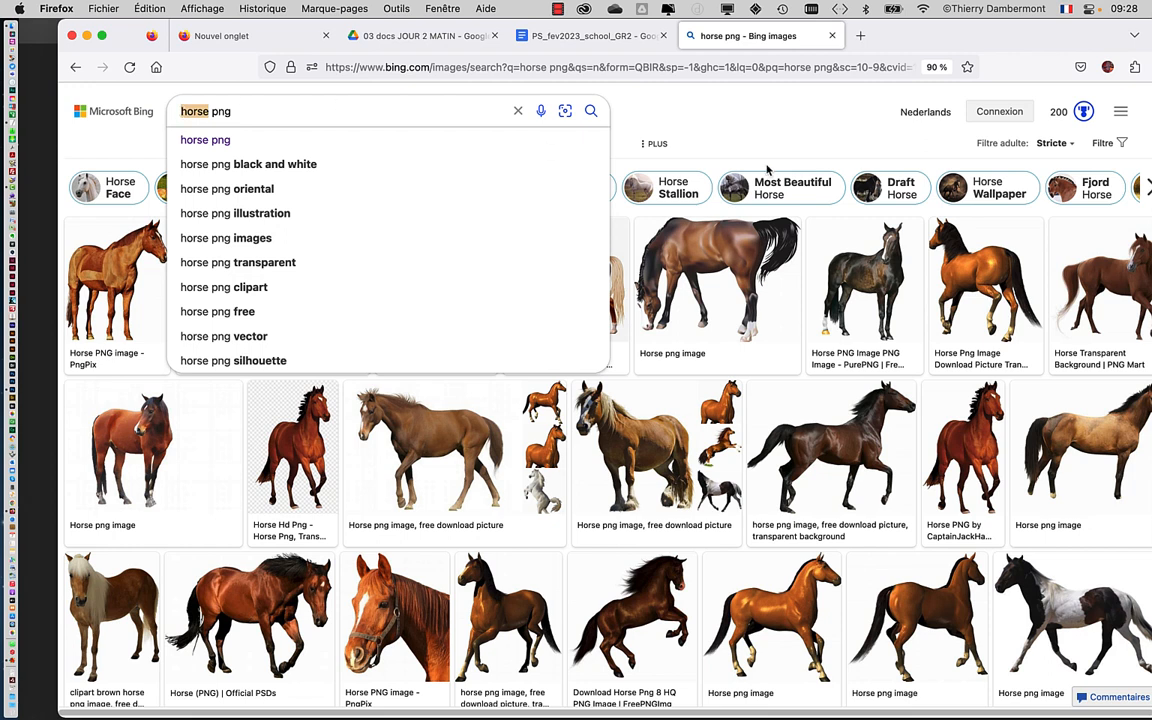
left_click(705, 138)
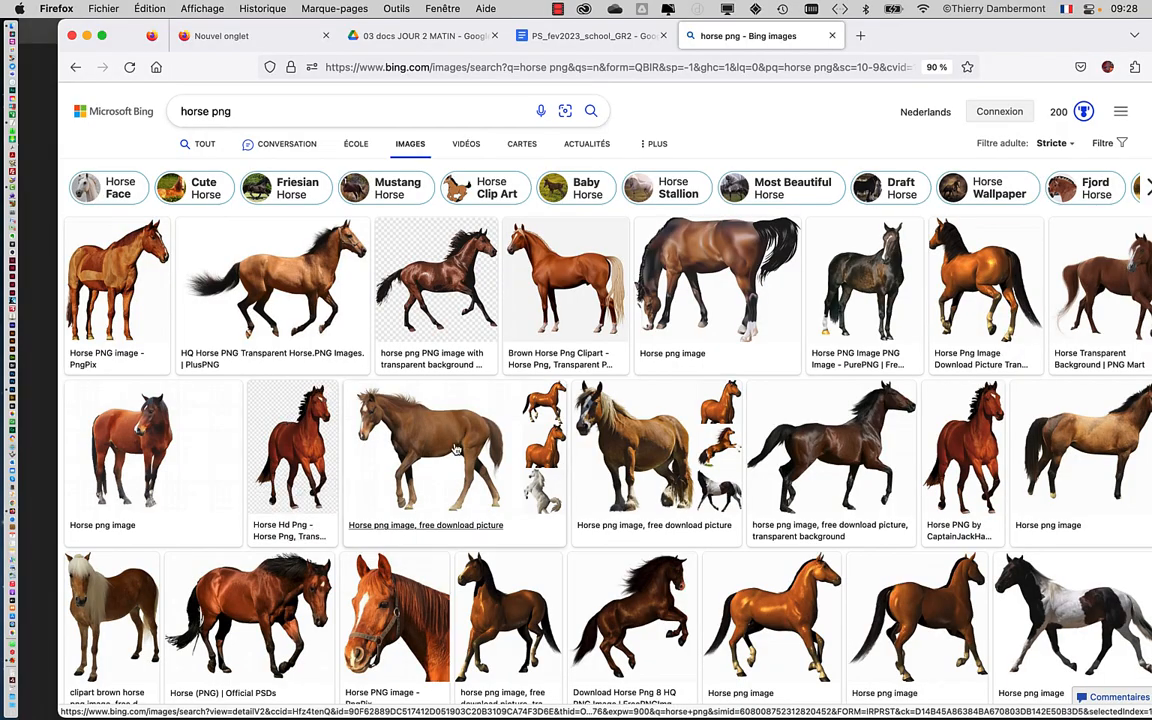
Step: Remove "png" from the query and search Bing Images for "horse" only
scroll(700, 456, "down", 2)
scroll(700, 456, "up", 3)
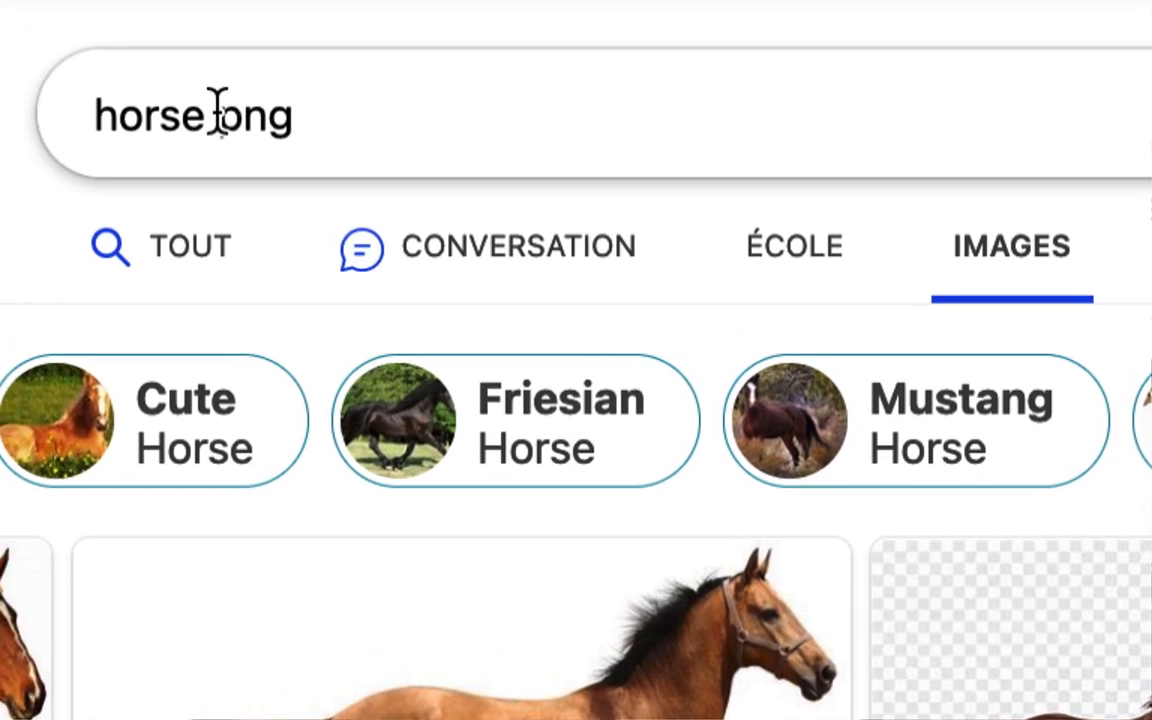
double_click(216, 113)
left_click_drag(216, 113, 291, 133)
key("super+z")
left_click(218, 128)
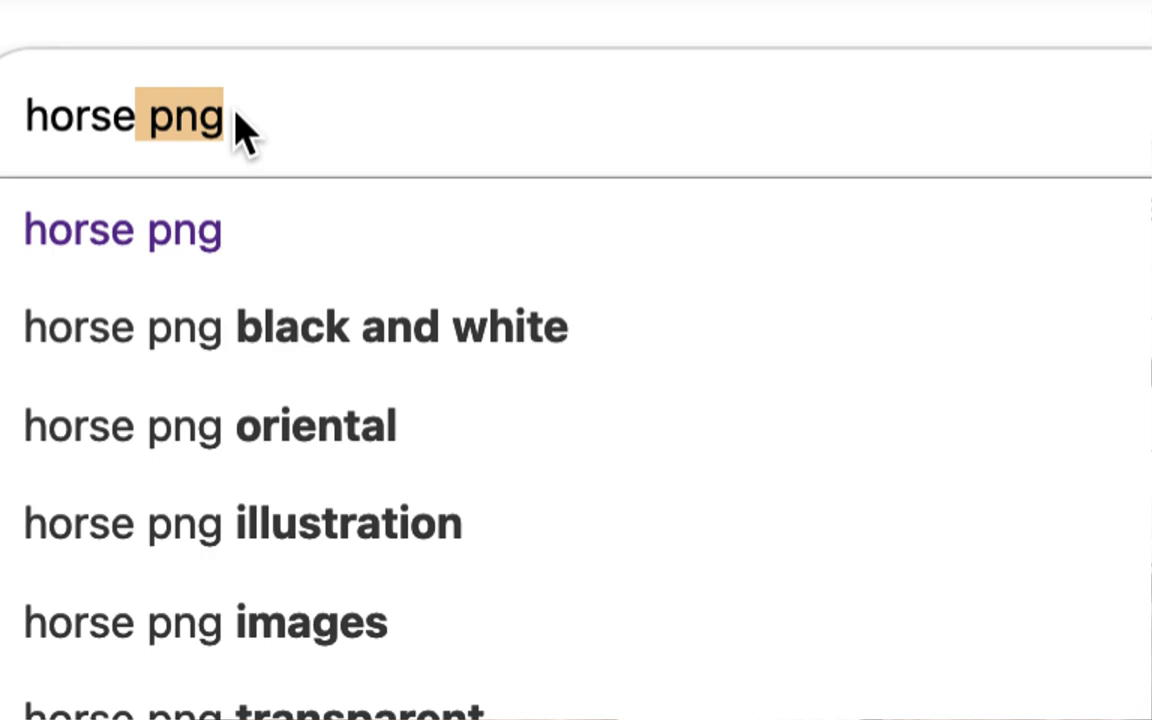
key("BackSpace")
key("Return")
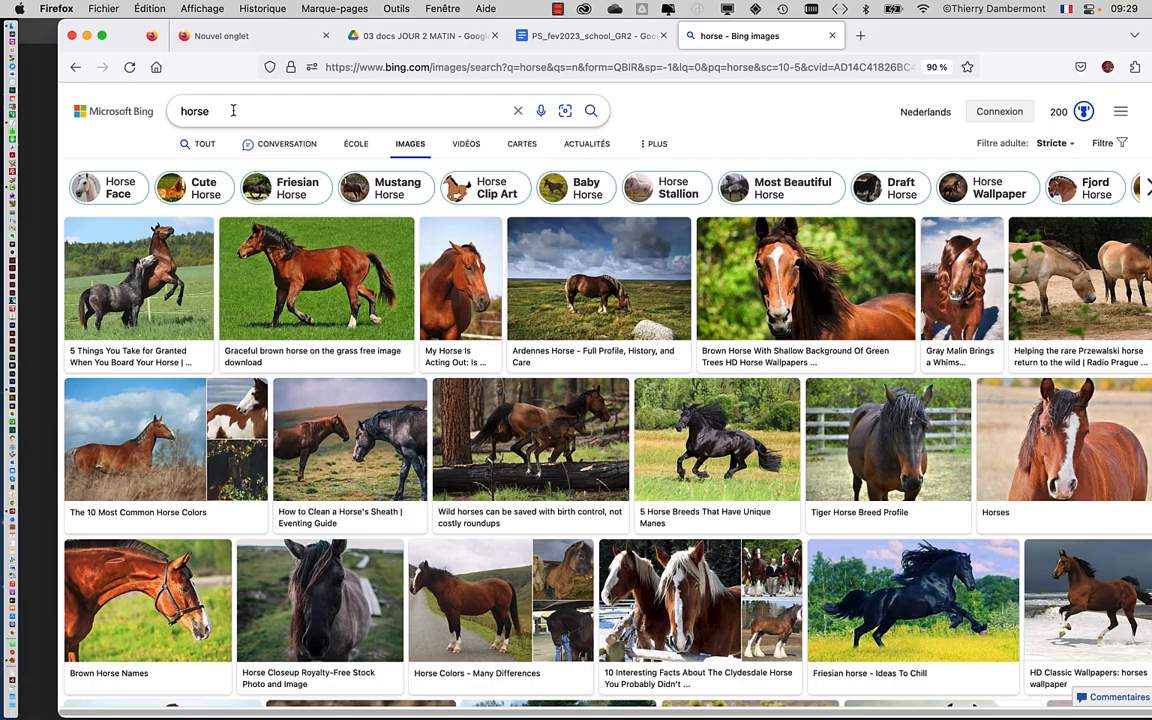
Step: Examine the backgrounds of the horse photos down to the related searches, shifting the browser window fully onto the screen, and return to the first results
scroll(760, 413, "down", 2)
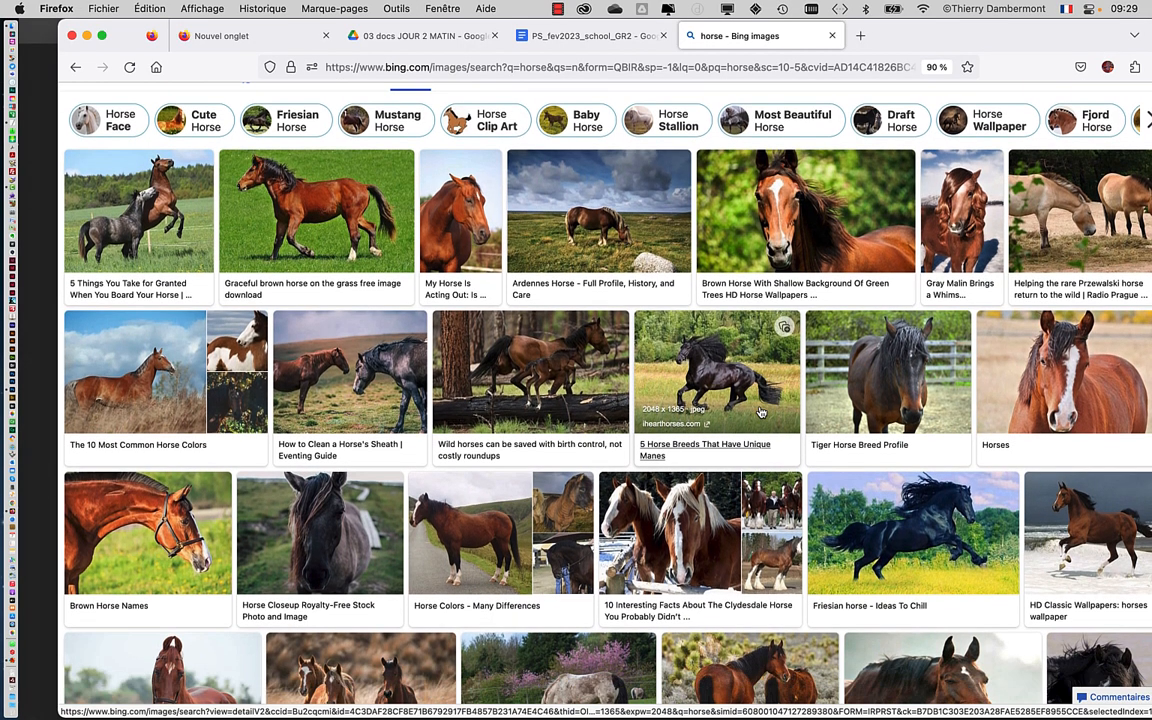
scroll(760, 413, "down", 6)
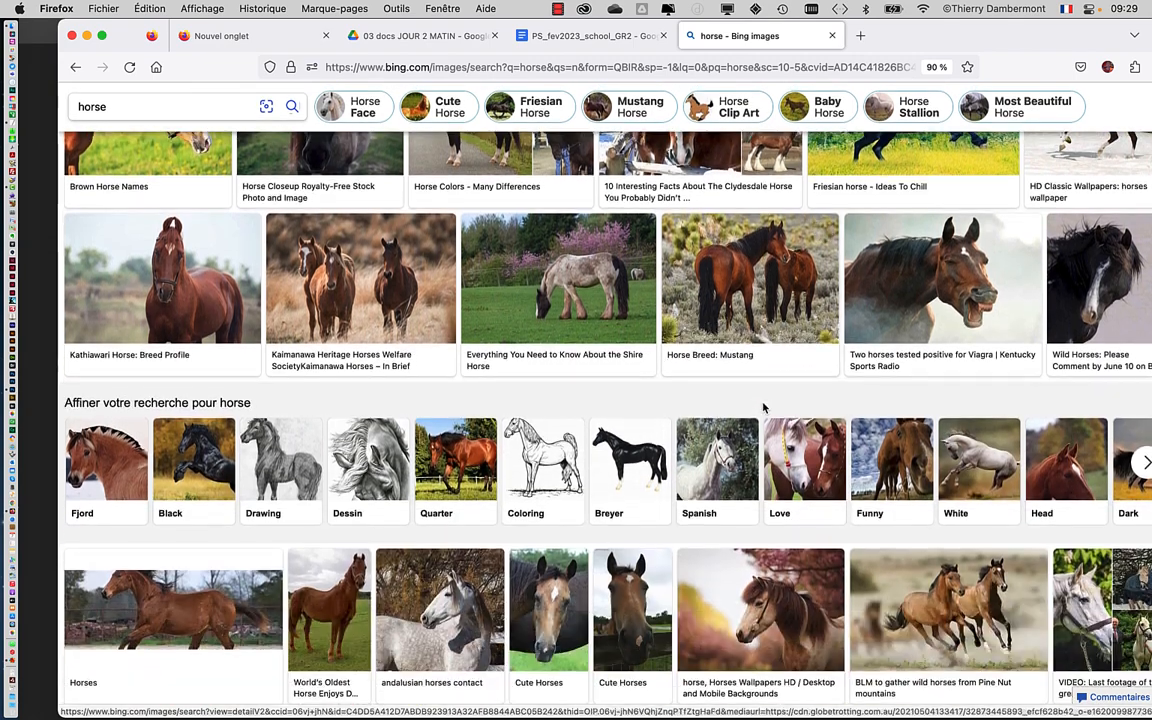
scroll(762, 407, "down", 1)
scroll(765, 400, "down", 5)
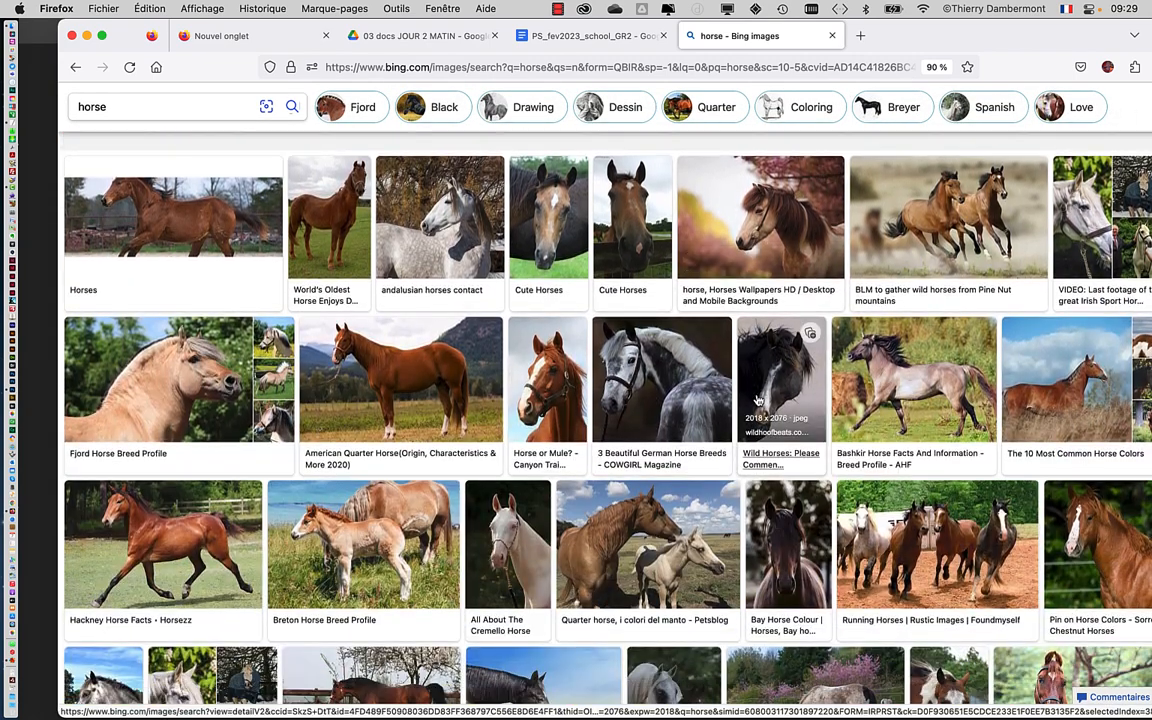
scroll(757, 400, "down", 4)
scroll(757, 400, "down", 1)
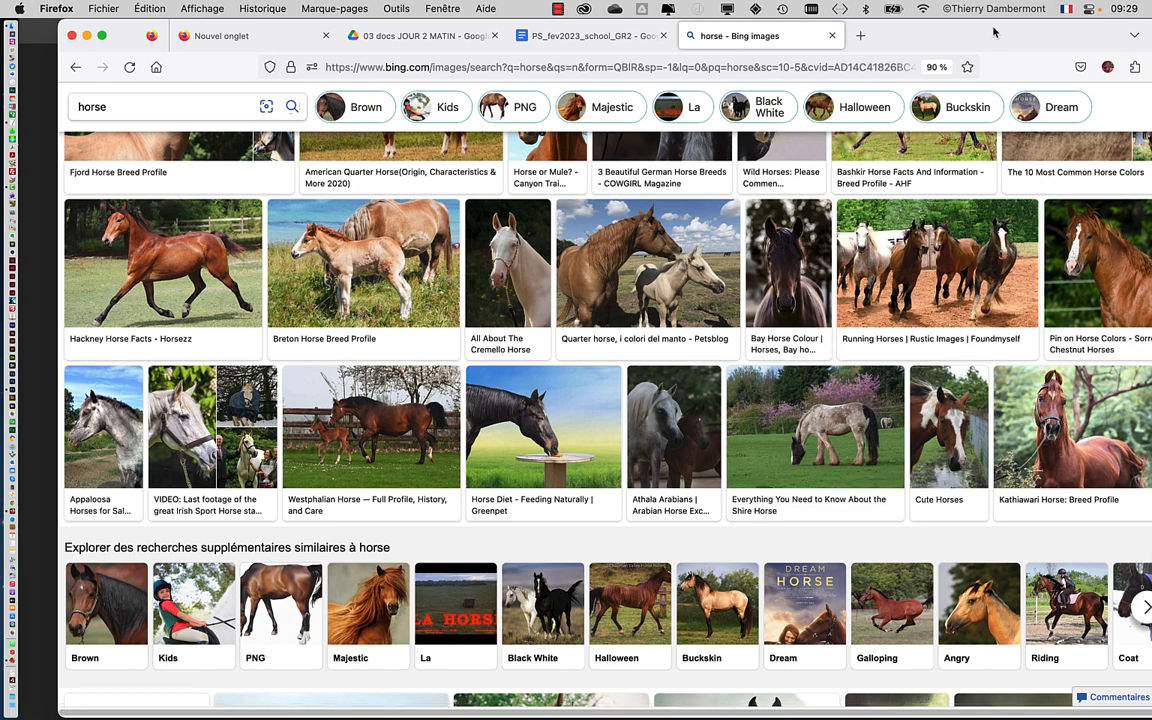
left_click_drag(993, 29, 959, 23)
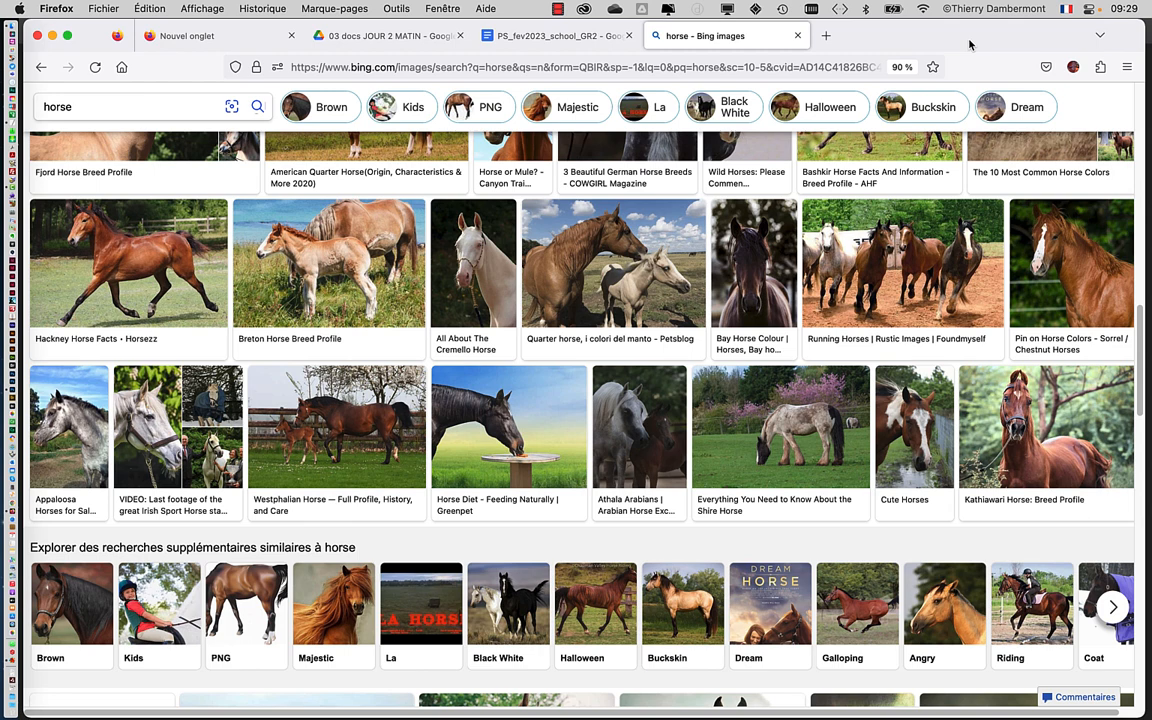
scroll(771, 406, "up", 5)
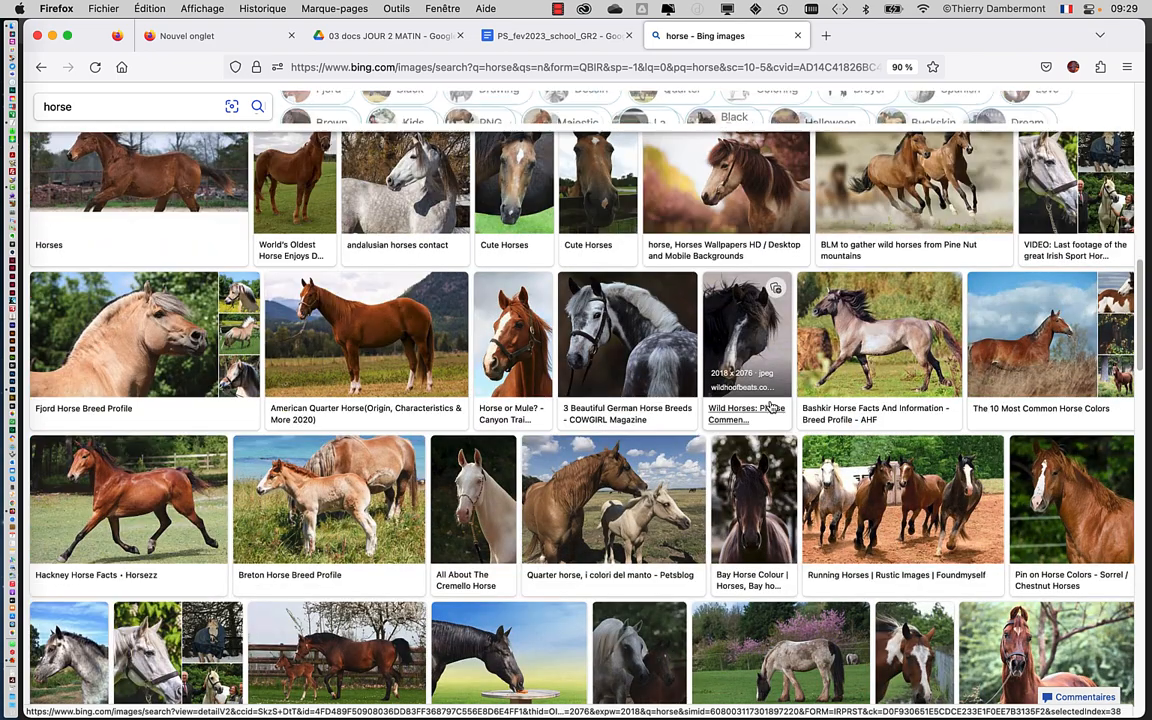
scroll(771, 406, "up", 8)
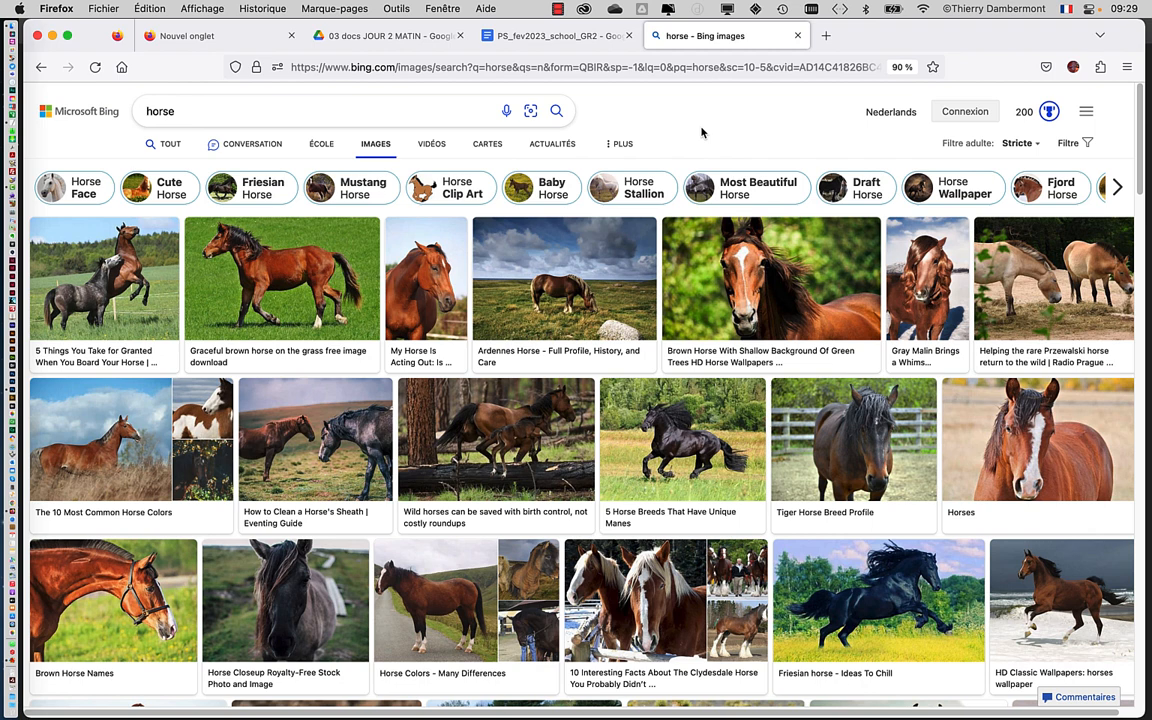
Step: Minimize the browser window and switch back to the street photo with the dog in Photoshop
left_click(53, 36)
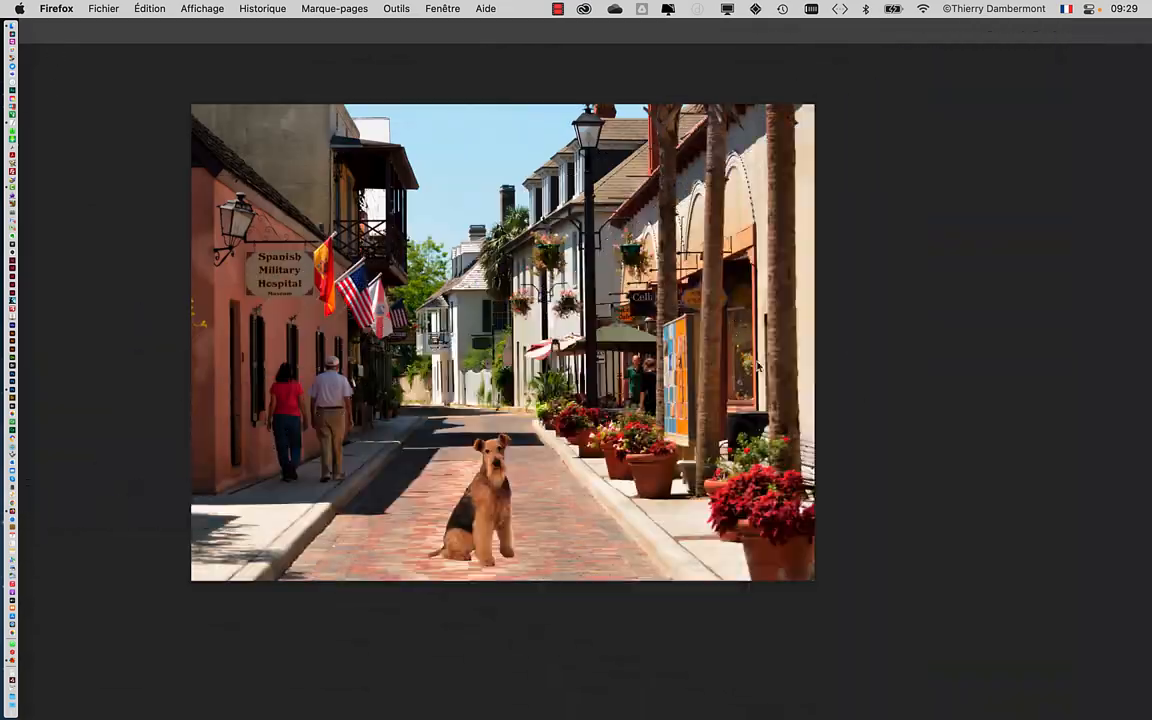
left_click(786, 384)
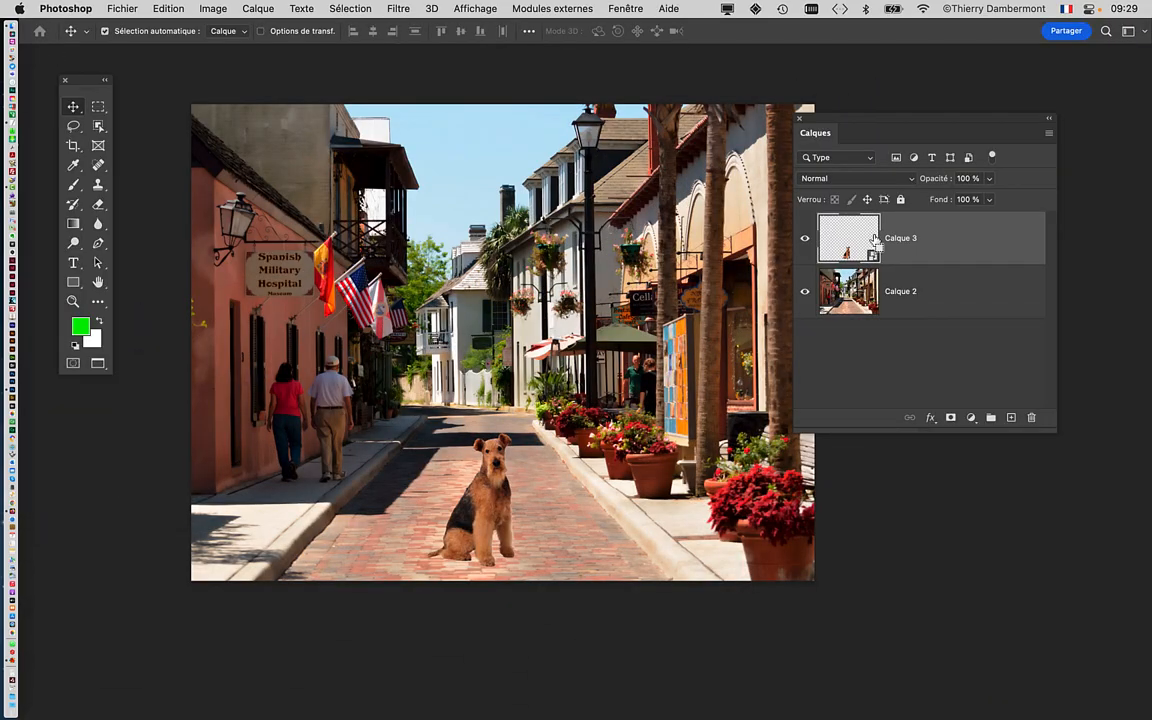